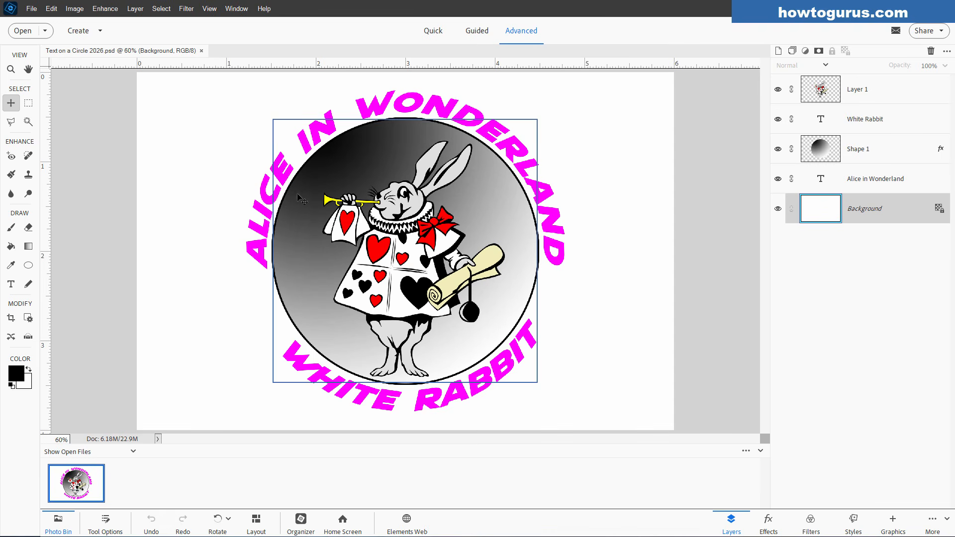
# Close the open document and create a blank one at Default Photoshop Elements Size, 6 x 4 inches at 300 pixels/inch, fitted on screen
pyautogui.click(201, 50)
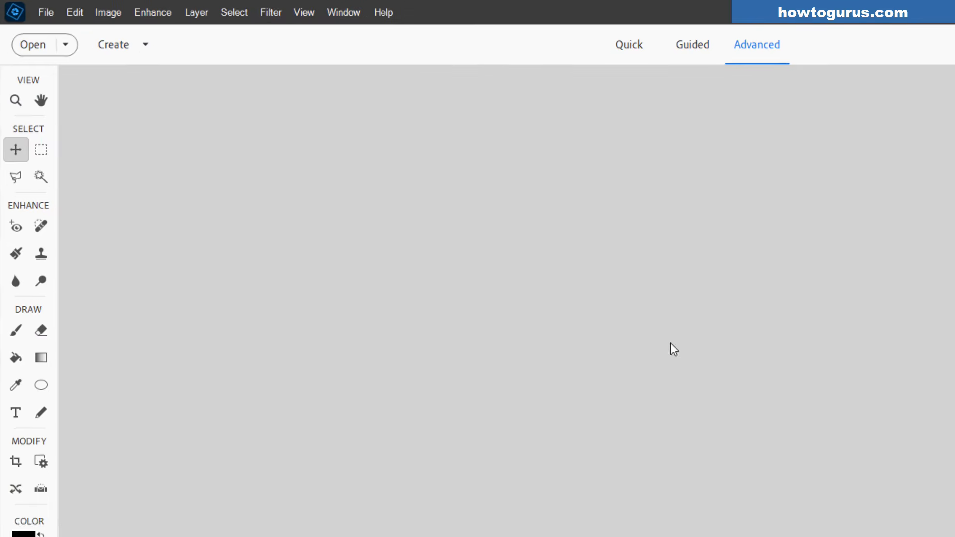
pyautogui.click(49, 13)
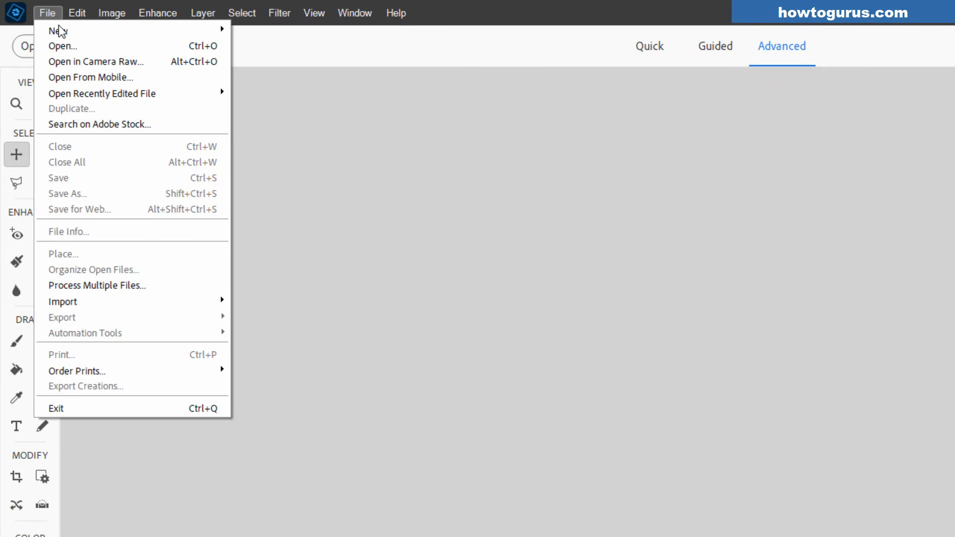
pyautogui.moveTo(68, 30)
pyautogui.click(269, 31)
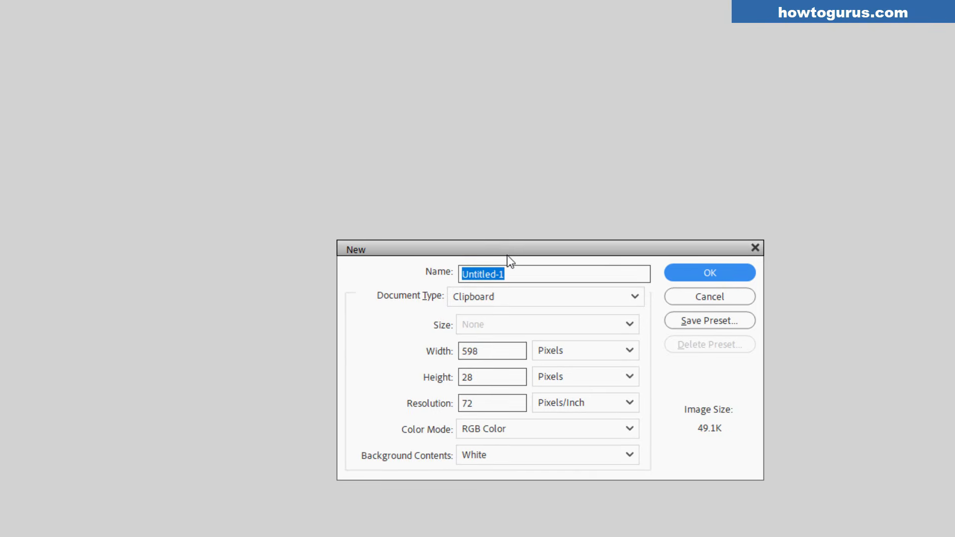
pyautogui.click(505, 297)
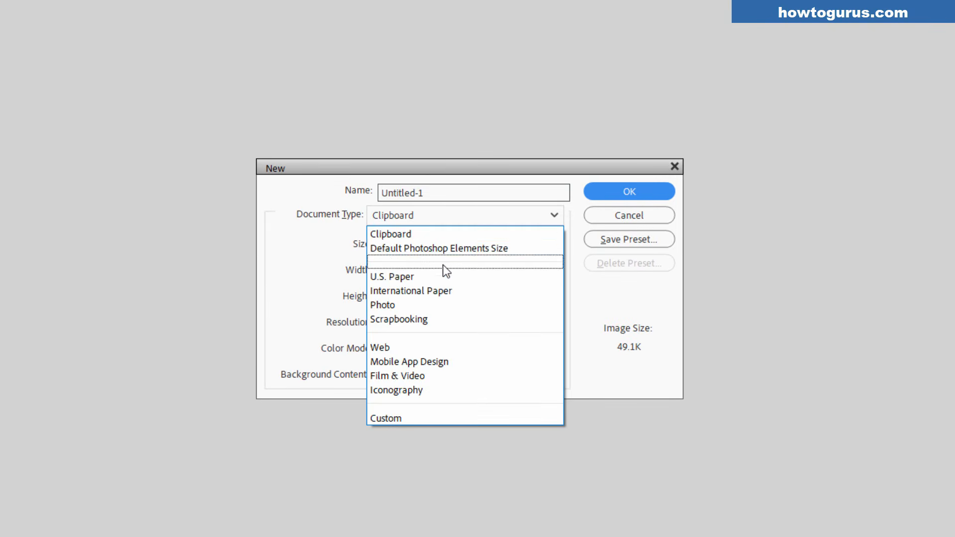
pyautogui.click(405, 249)
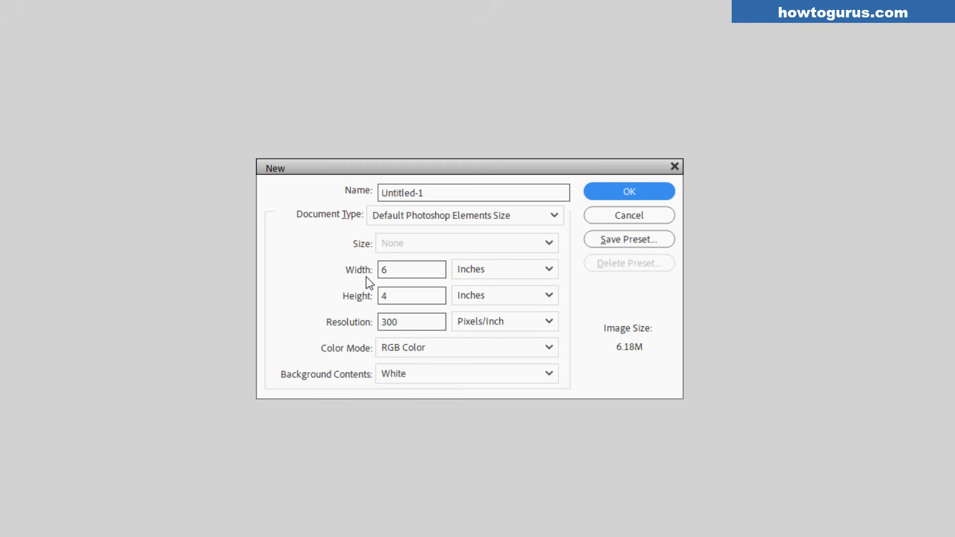
pyautogui.click(629, 192)
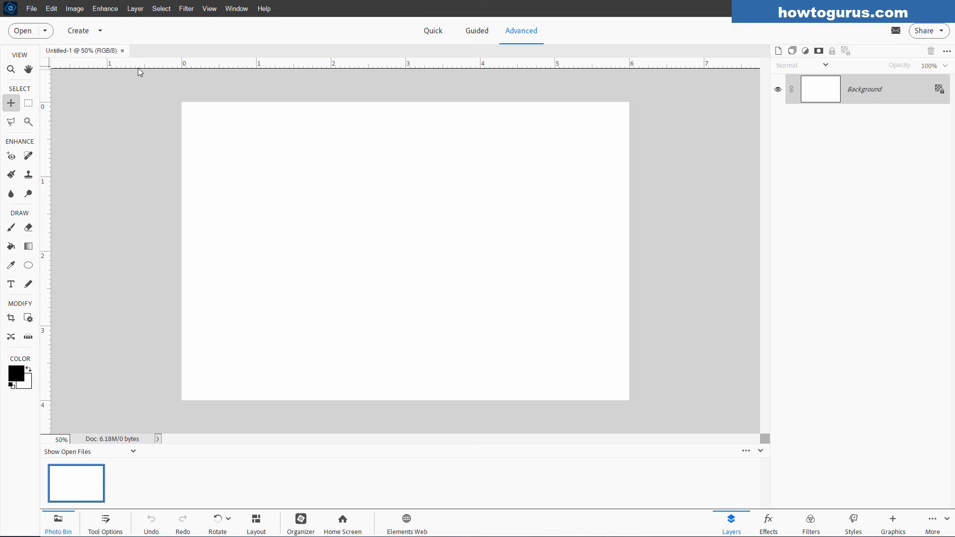
pyautogui.moveTo(281, 89); pyautogui.dragTo(370, 51)
pyautogui.hotkey('ctrl', '0')
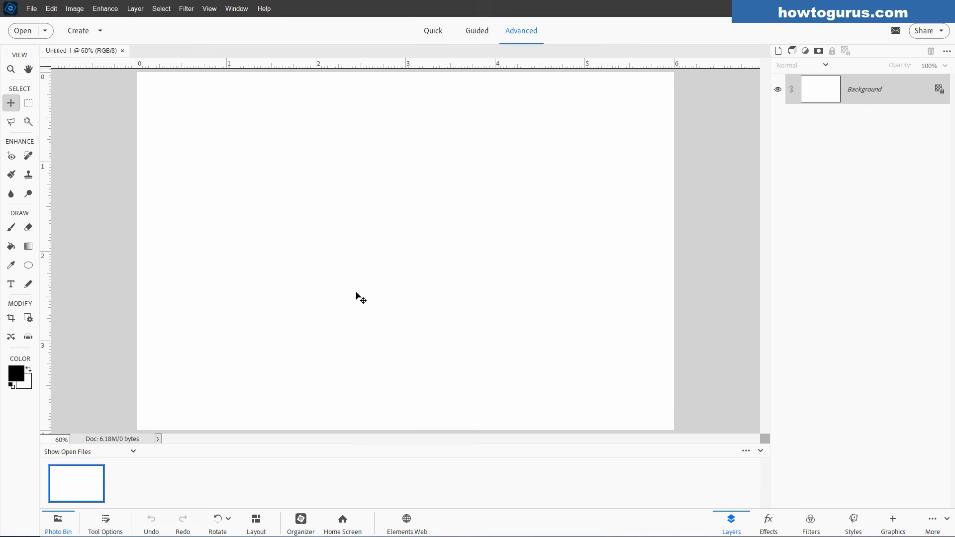
# Add a horizontal guide at 50% of the canvas height
pyautogui.click(210, 9)
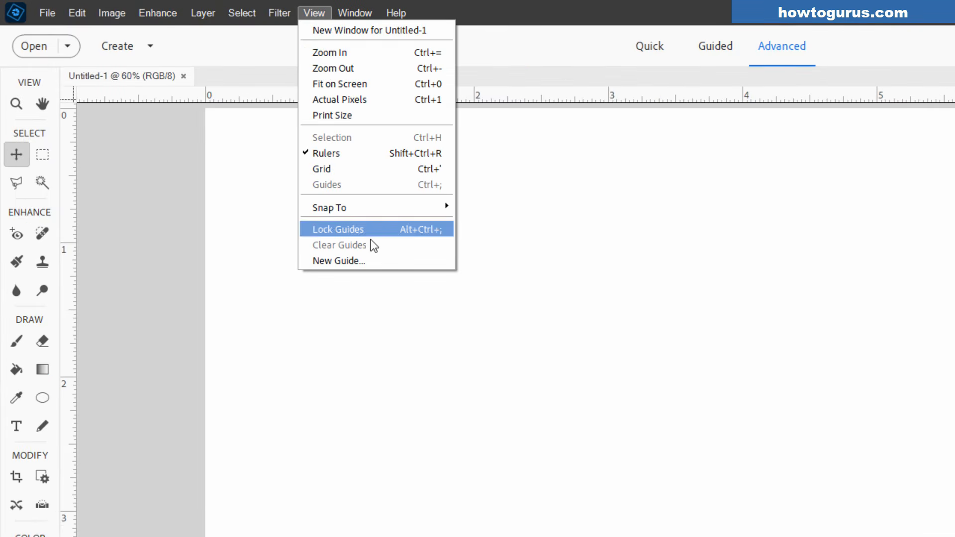
pyautogui.click(368, 261)
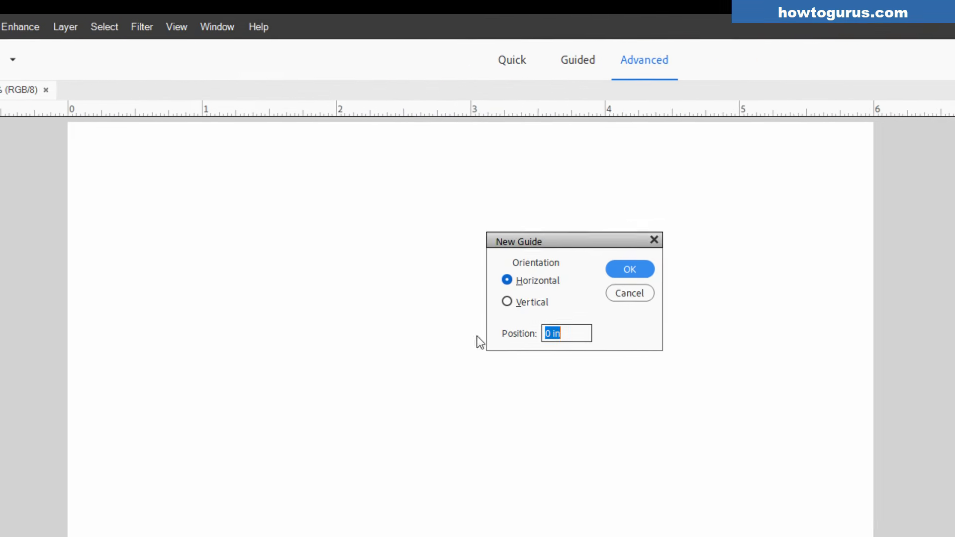
pyautogui.write('5')
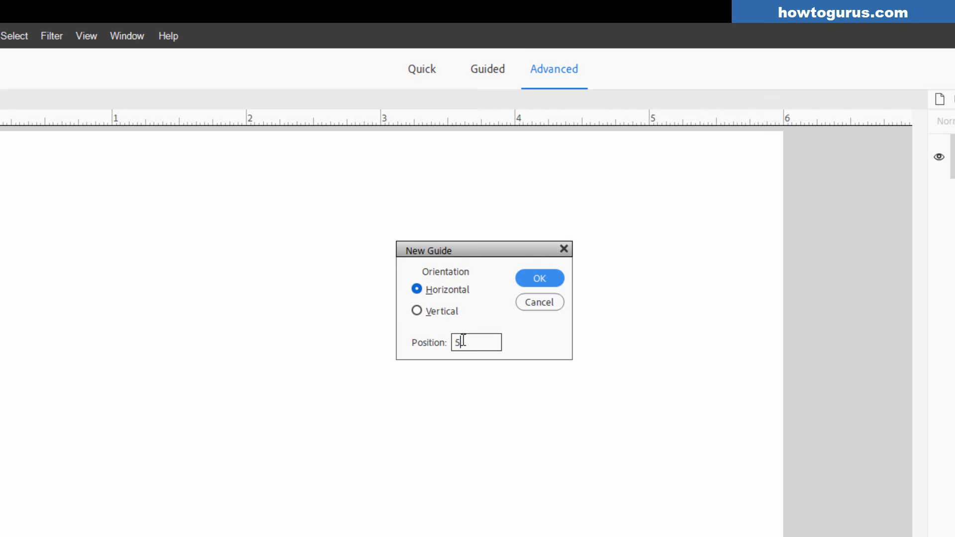
pyautogui.write('0%')
pyautogui.click(545, 279)
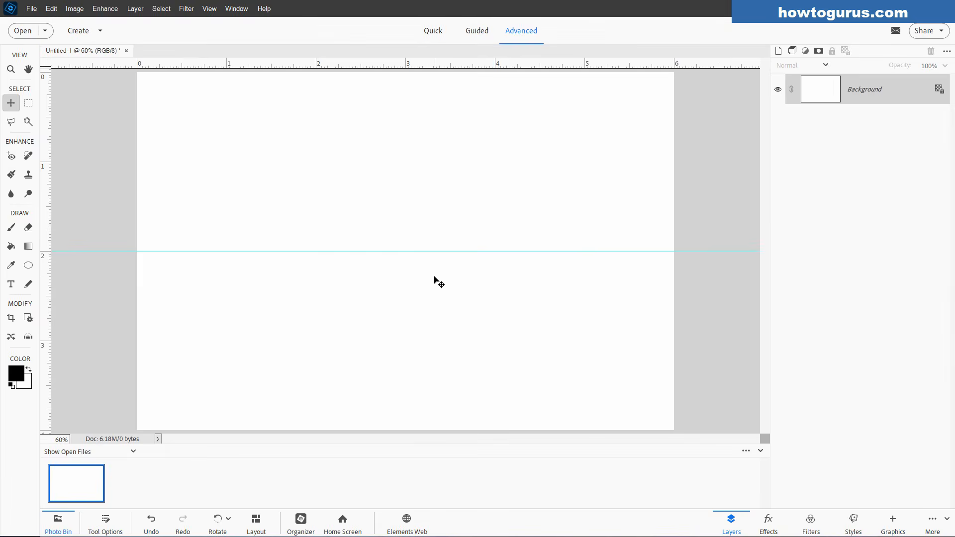
# Add a vertical guide at 50% of the canvas width
pyautogui.click(210, 10)
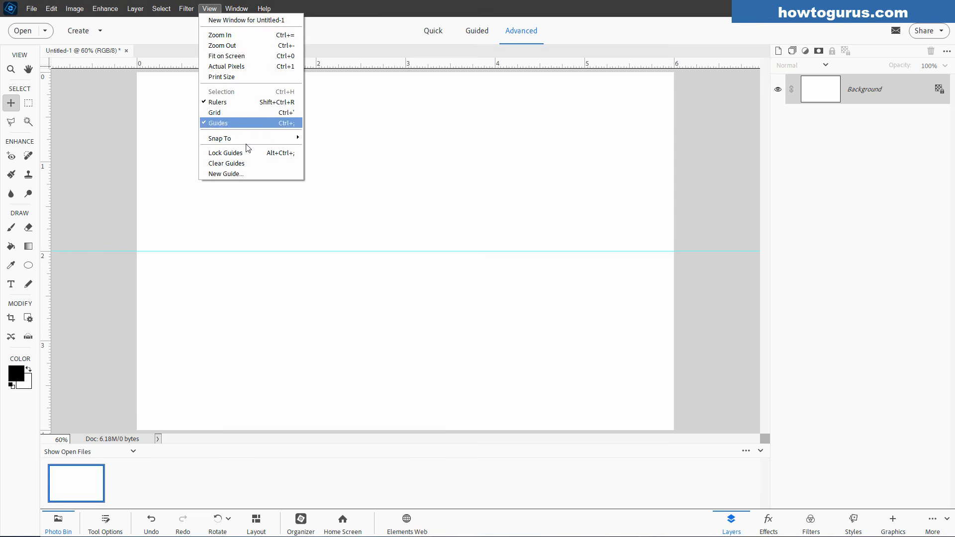
pyautogui.click(248, 173)
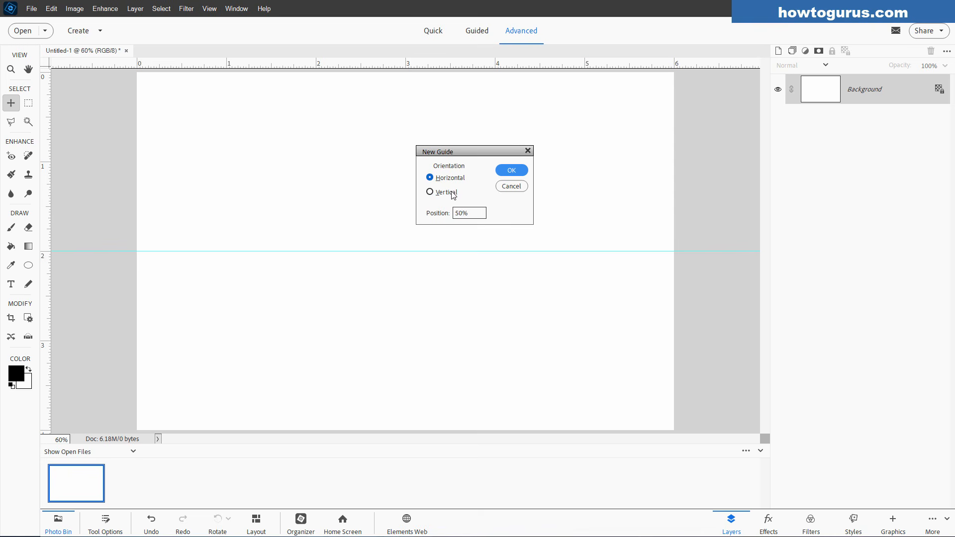
pyautogui.click(431, 194)
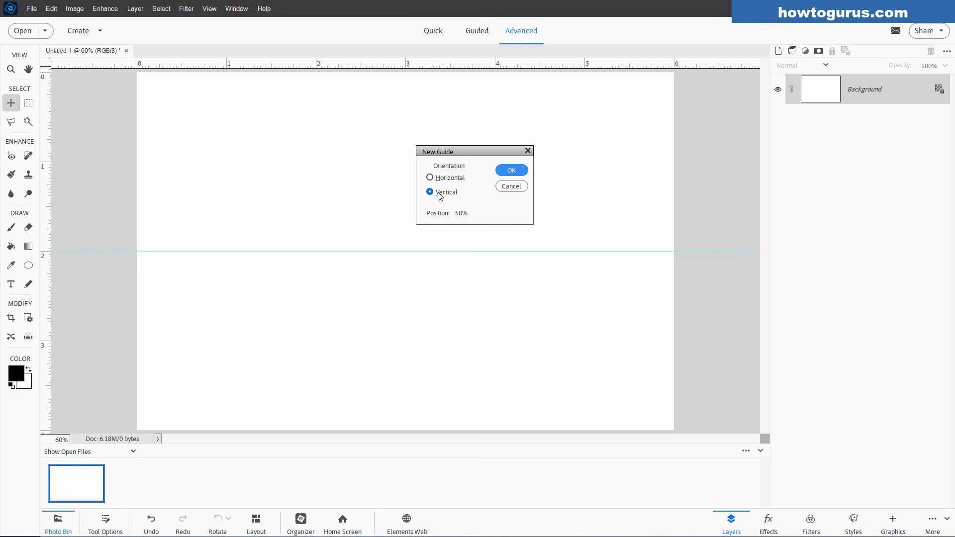
pyautogui.click(502, 168)
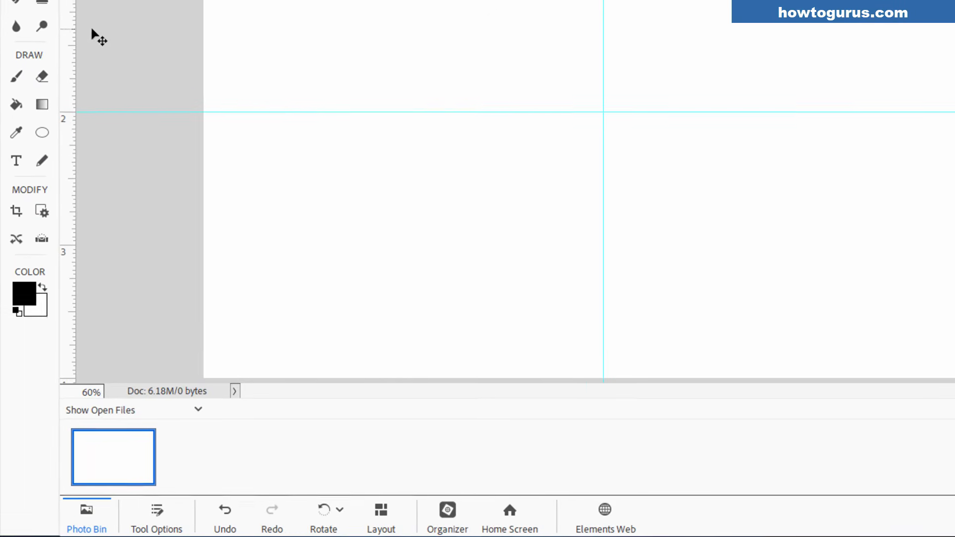
# Draw a black circle about 2.7 inches across with the Ellipse shape tool, constrained to Circle and centred on the guide intersection
pyautogui.click(43, 130)
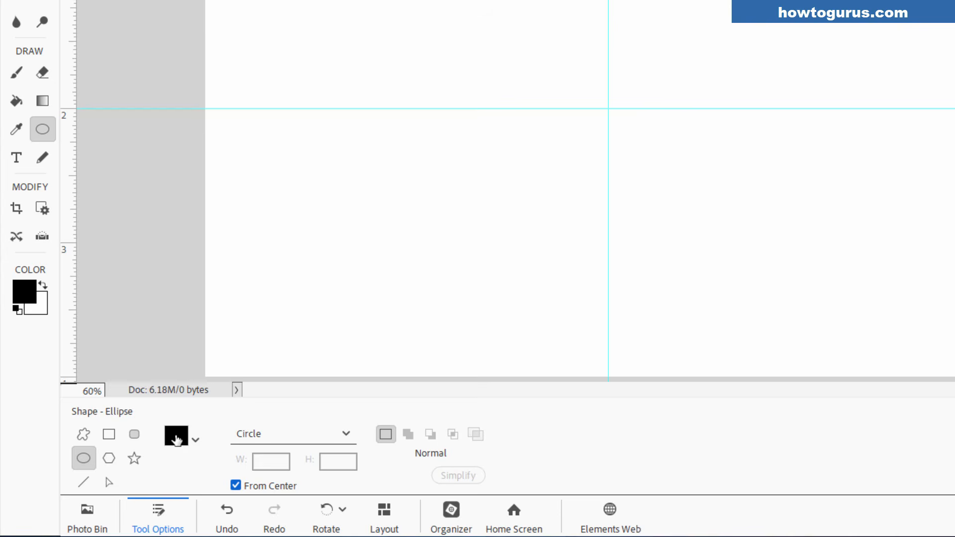
pyautogui.click(344, 432)
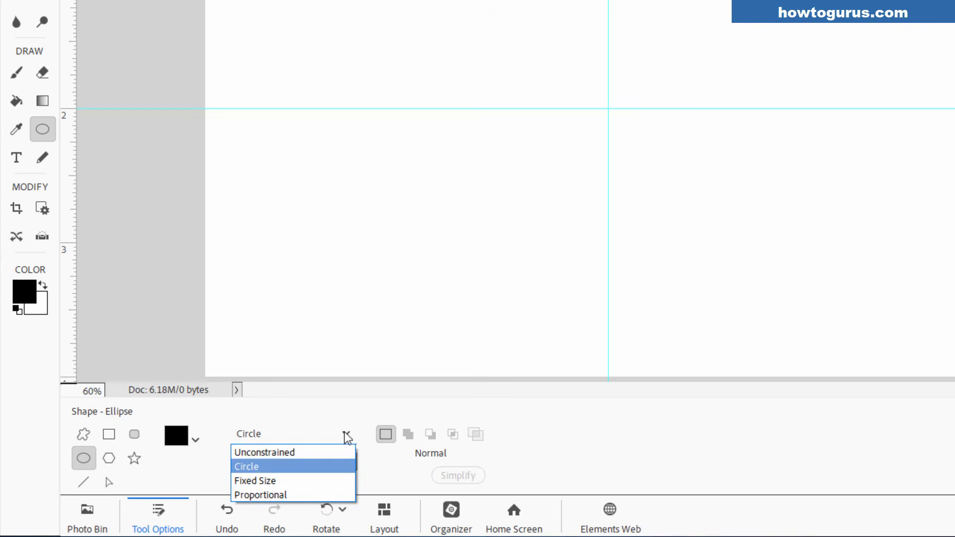
pyautogui.click(259, 467)
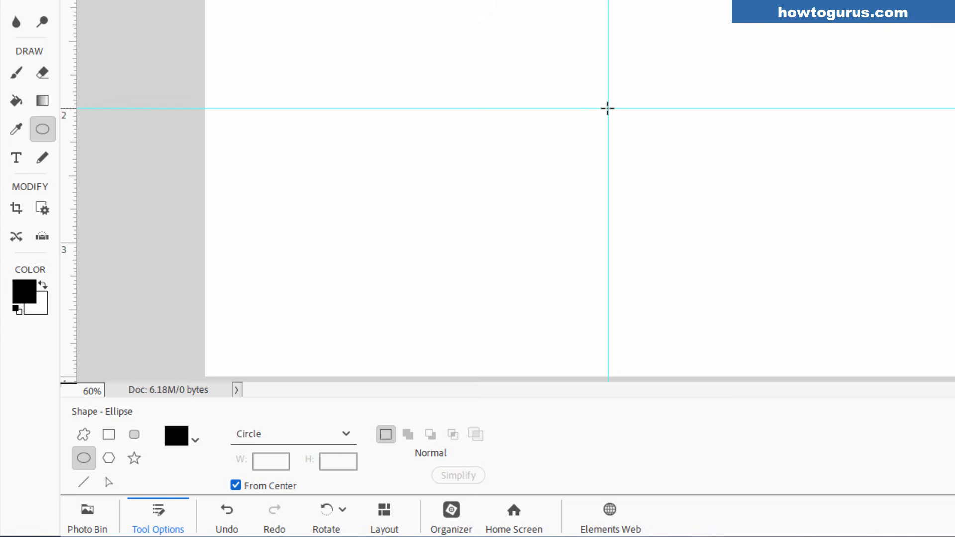
pyautogui.moveTo(607, 109); pyautogui.dragTo(736, 240)
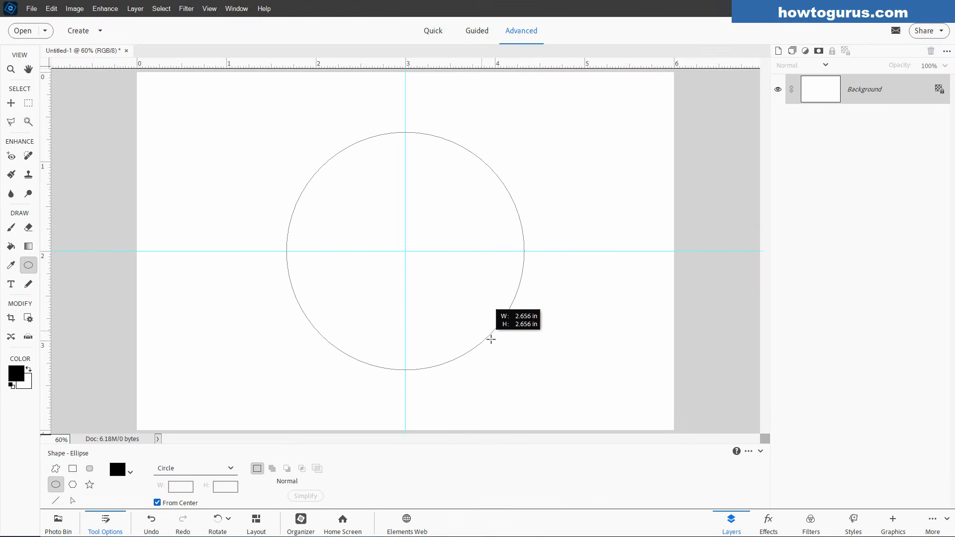
pyautogui.moveTo(491, 340)
pyautogui.mouseDown()
pyautogui.moveTo(486, 330)
pyautogui.moveTo(490, 339)
pyautogui.mouseUp()
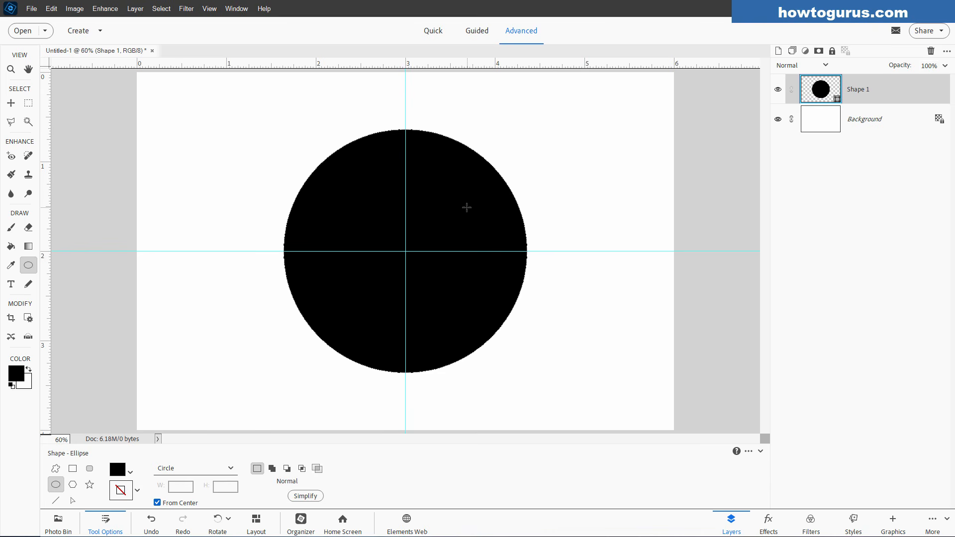
# Open the recently edited Alice in Wonderland rabbit PNG, copy its layer into the circle document, and close the PNG
pyautogui.click(17, 103)
pyautogui.click(31, 9)
pyautogui.moveTo(75, 61)
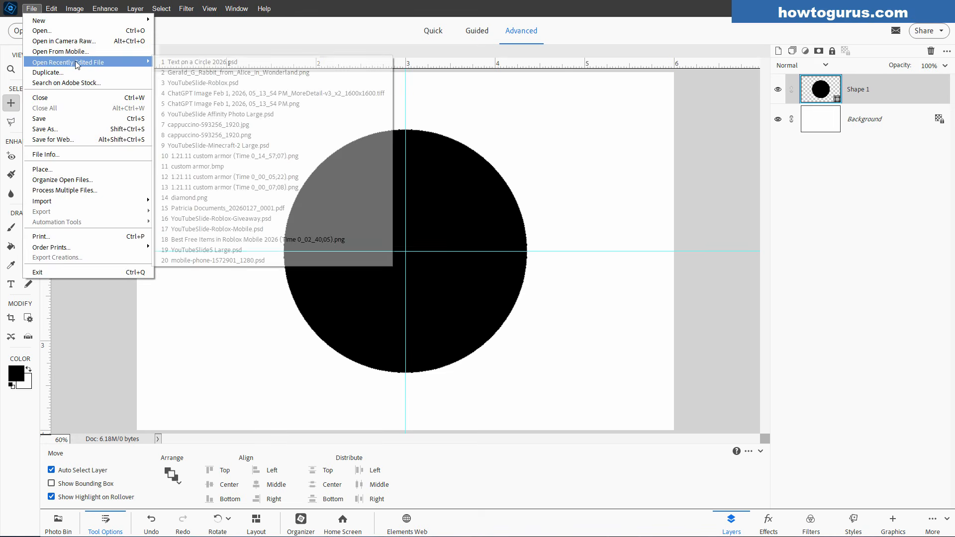
pyautogui.click(219, 72)
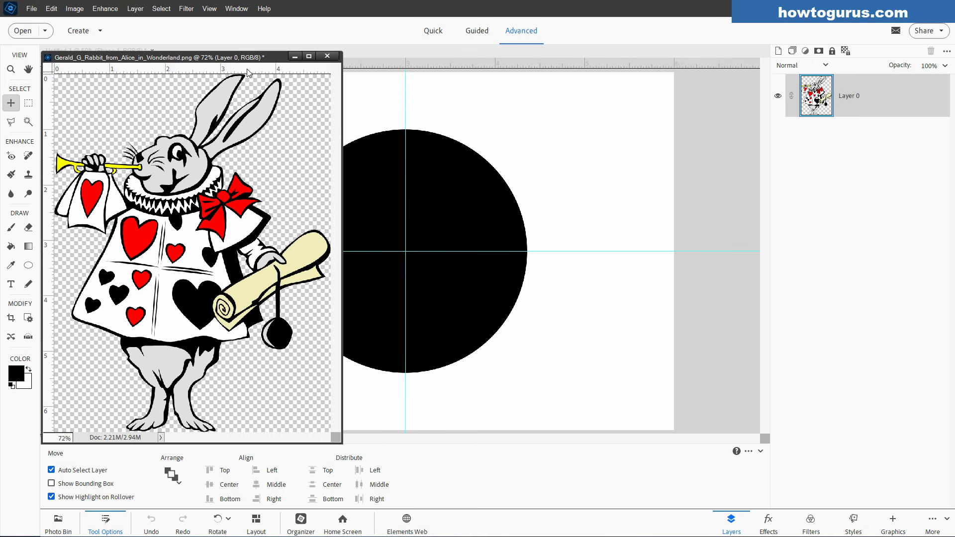
pyautogui.moveTo(805, 108); pyautogui.dragTo(517, 169)
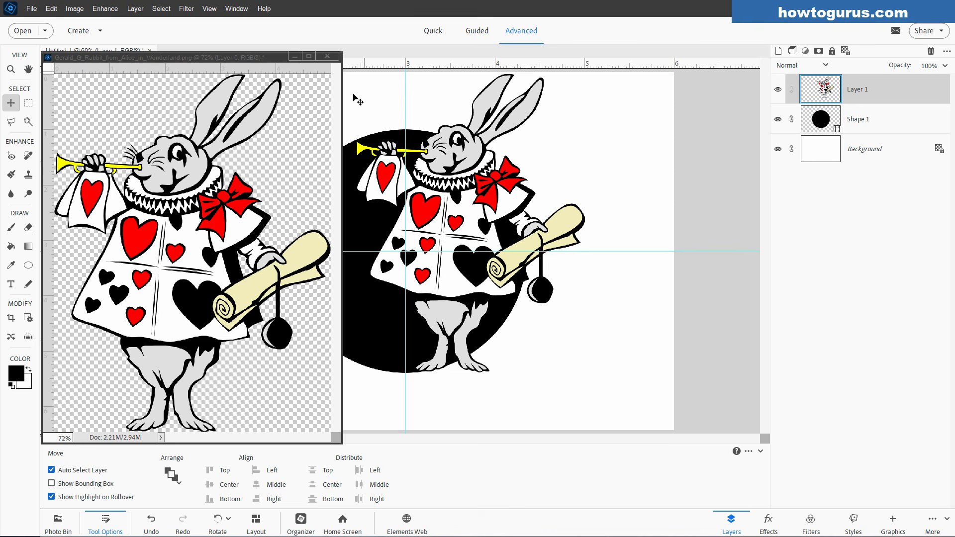
pyautogui.click(327, 56)
# Scale down the rabbit layer and position it inside the black circle
pyautogui.moveTo(466, 186); pyautogui.dragTo(417, 176)
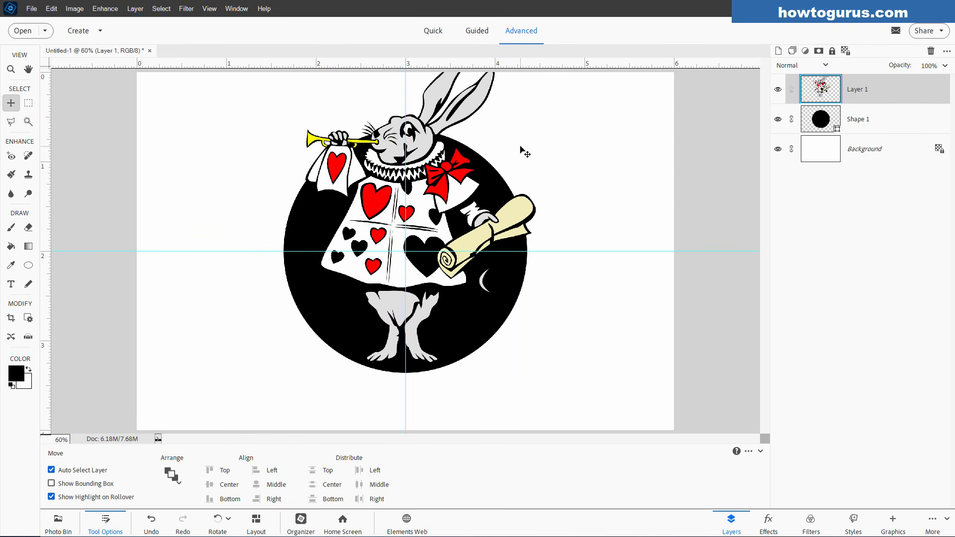
pyautogui.hotkey('ctrl', 't')
pyautogui.moveTo(510, 141); pyautogui.dragTo(511, 173)
pyautogui.moveTo(536, 97); pyautogui.dragTo(472, 186)
pyautogui.moveTo(450, 299); pyautogui.dragTo(470, 270)
pyautogui.click(464, 374)
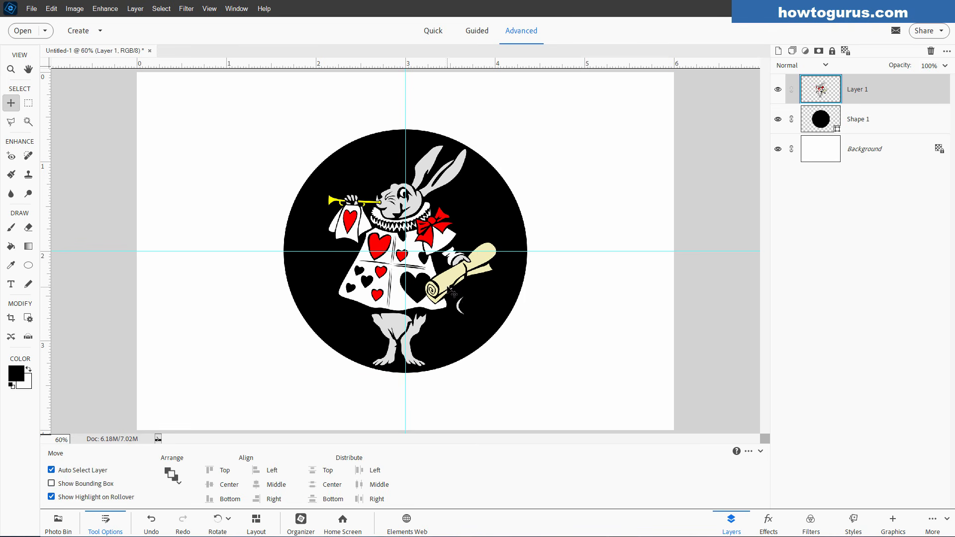
# Simplify the Shape 1 layer that holds the black circle
pyautogui.click(834, 123)
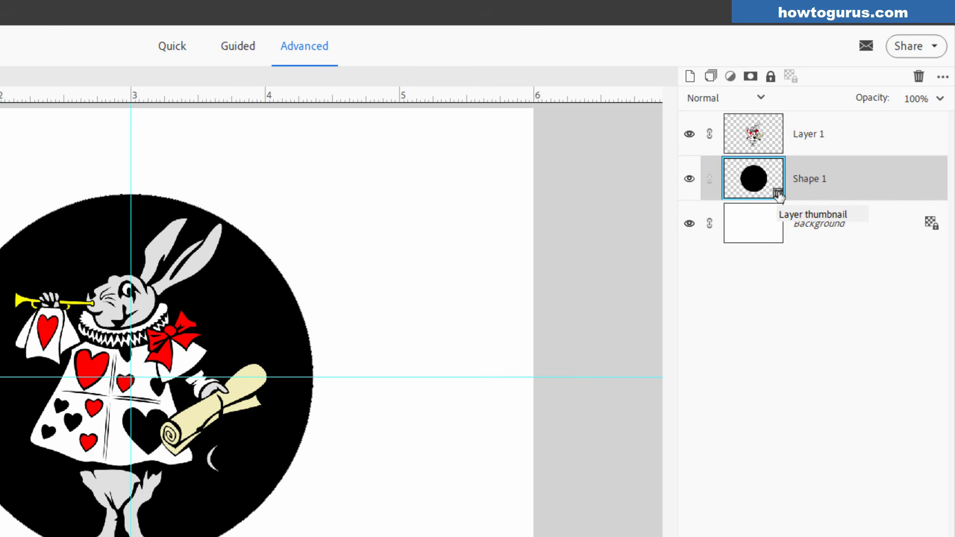
pyautogui.rightClick(807, 182)
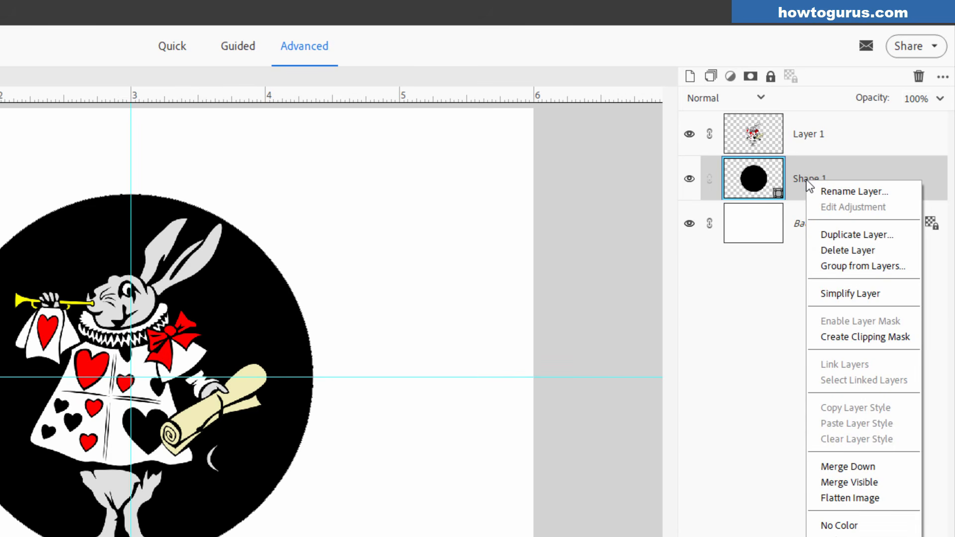
pyautogui.click(843, 294)
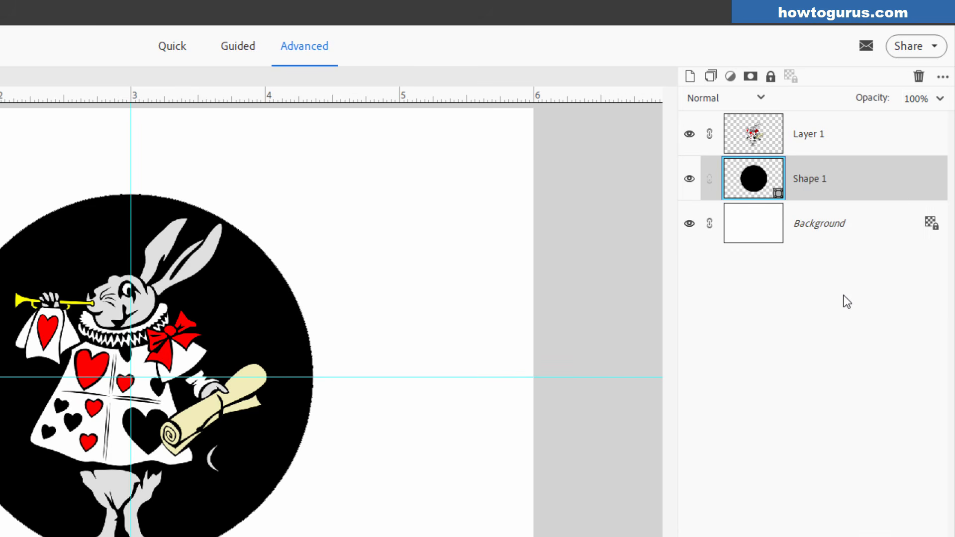
# Select the circle's pixels and fill them with a radial black-to-white gradient running from the upper-left edge to the lower right, and deselect
pyautogui.press('ctrl')
pyautogui.keyDown('ctrl'); pyautogui.click(754, 180); pyautogui.keyUp('ctrl')
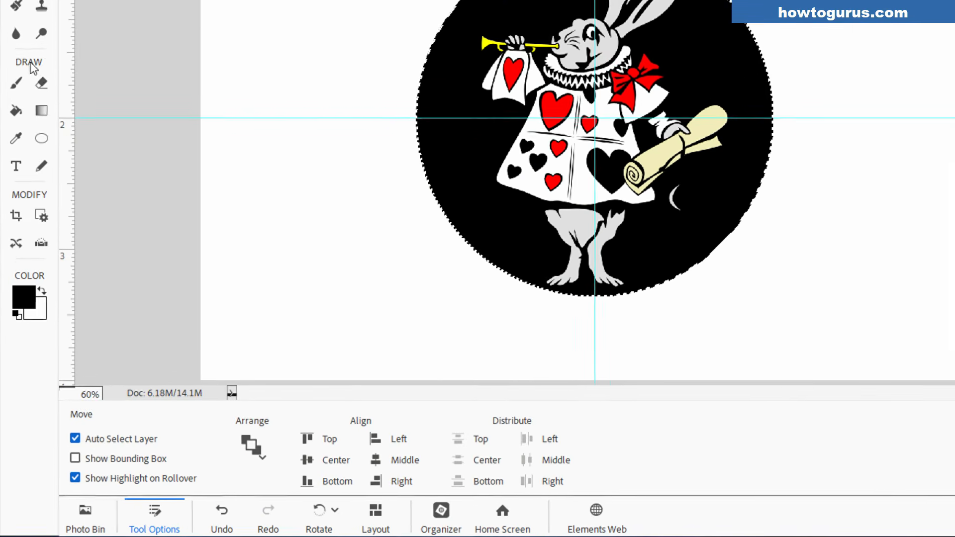
pyautogui.click(41, 111)
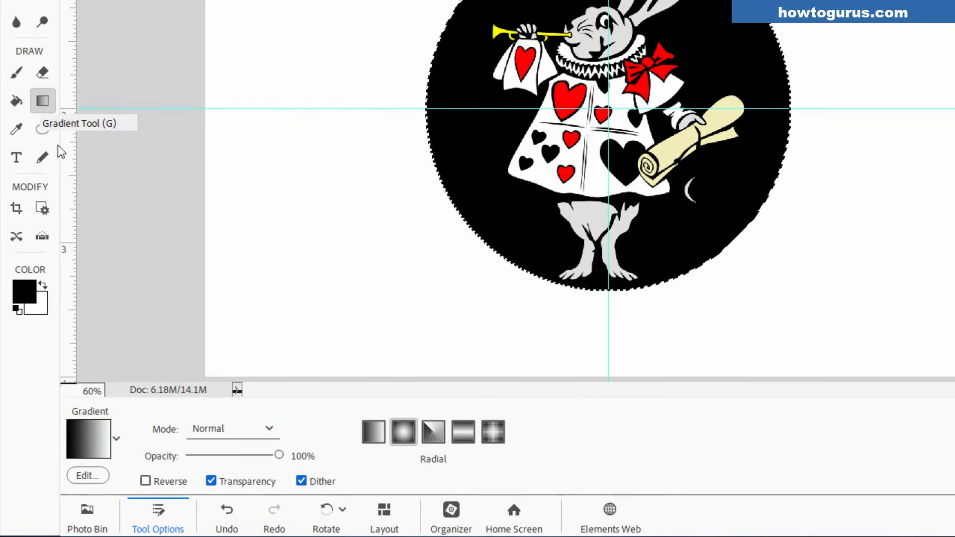
pyautogui.click(117, 438)
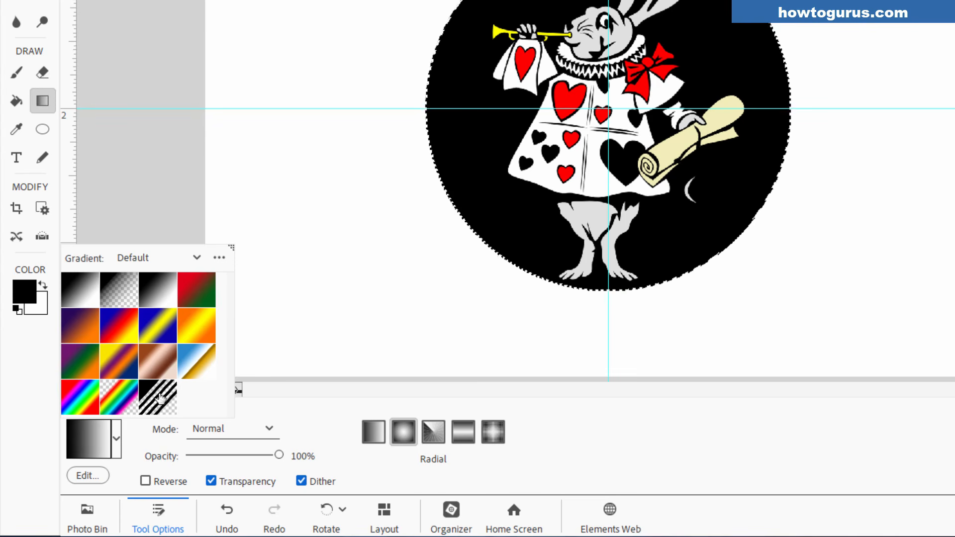
pyautogui.click(160, 291)
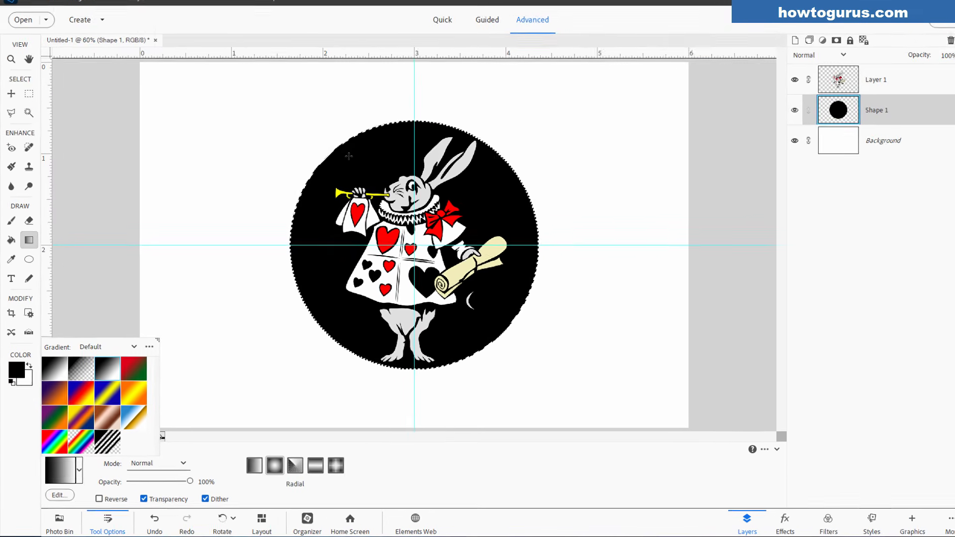
pyautogui.moveTo(309, 144); pyautogui.dragTo(496, 356)
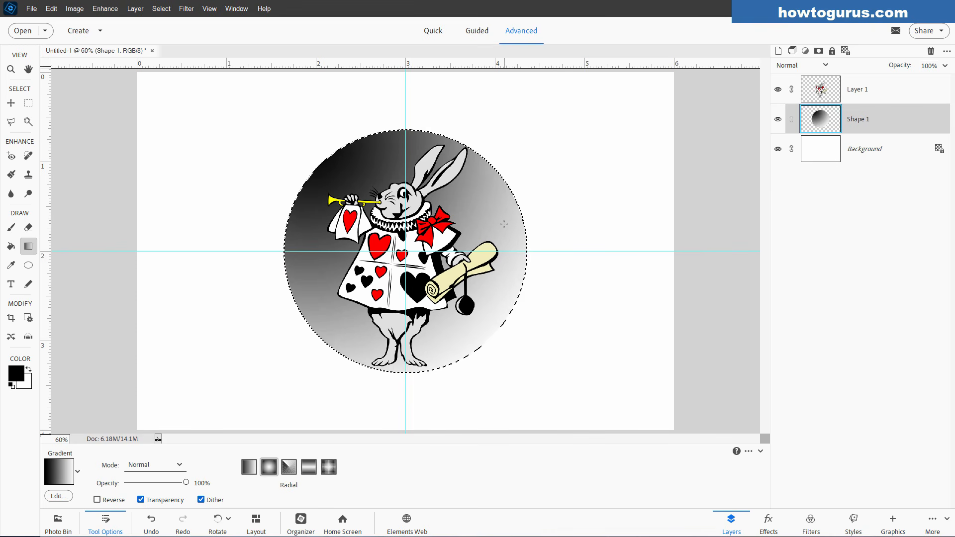
pyautogui.hotkey('ctrl', 'd')
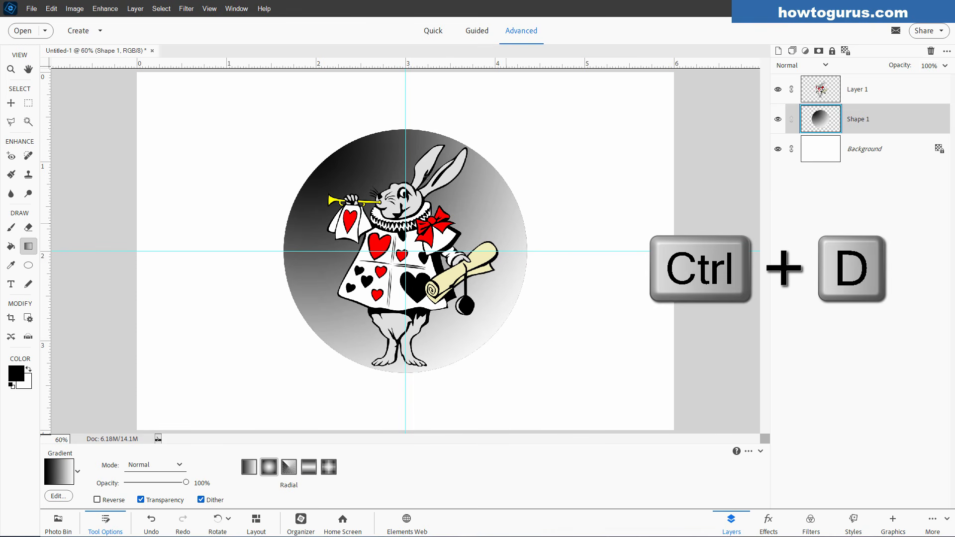
pyautogui.click(19, 106)
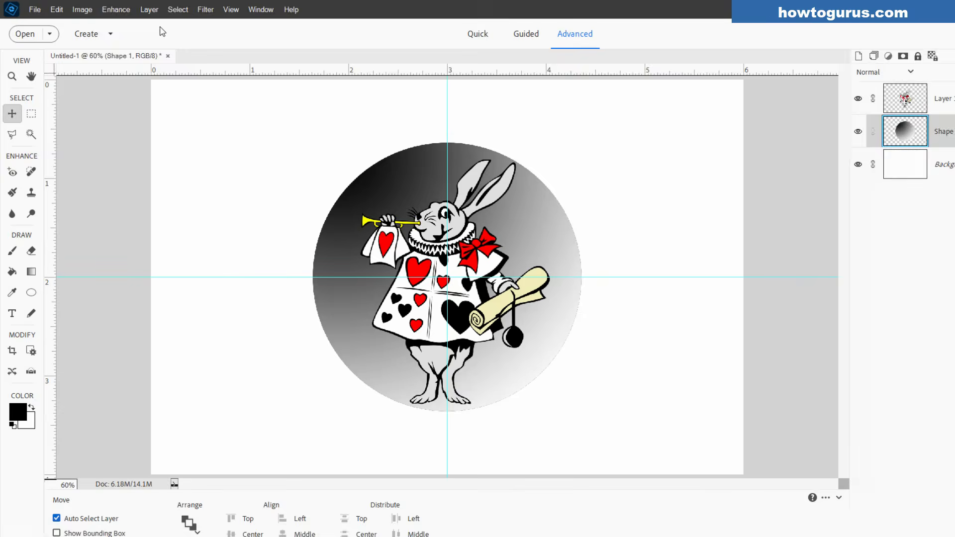
# Add a 5 px black outside stroke at 100% opacity to the gradient circle's Shape 1 layer
pyautogui.click(149, 10)
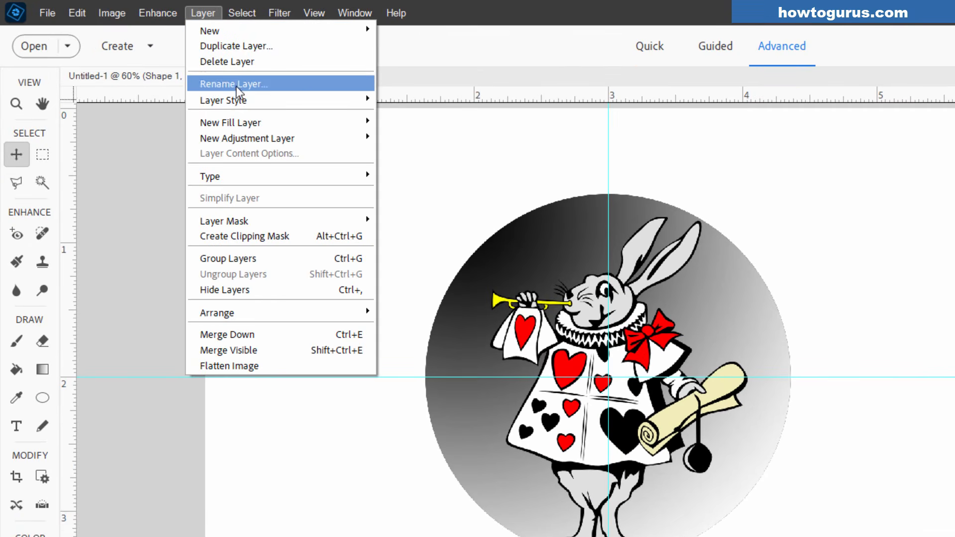
pyautogui.moveTo(179, 74)
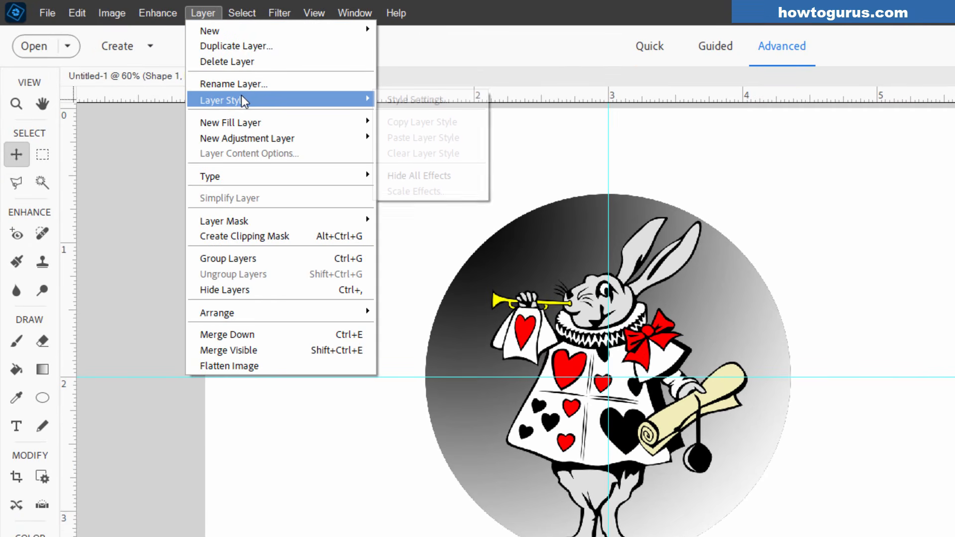
pyautogui.click(437, 100)
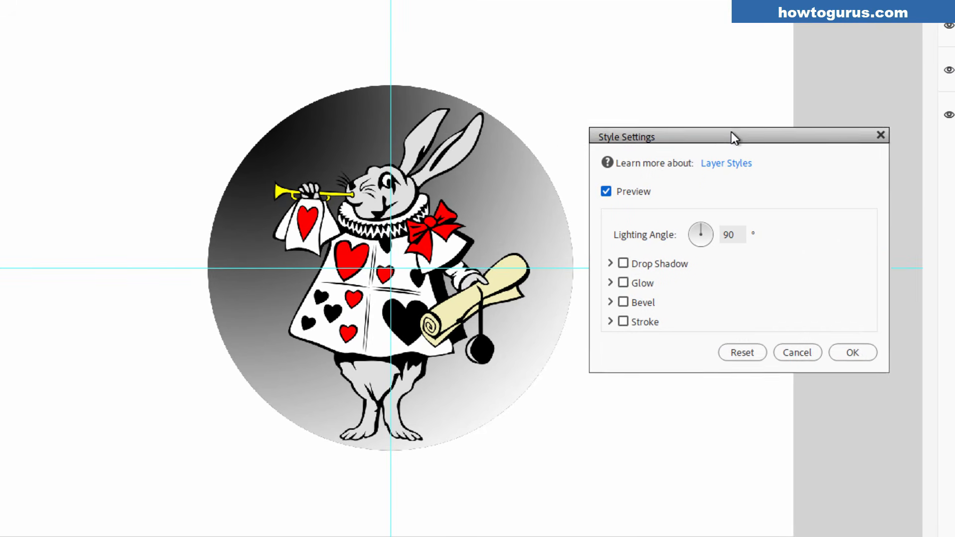
pyautogui.moveTo(736, 141); pyautogui.dragTo(742, 142)
pyautogui.click(633, 330)
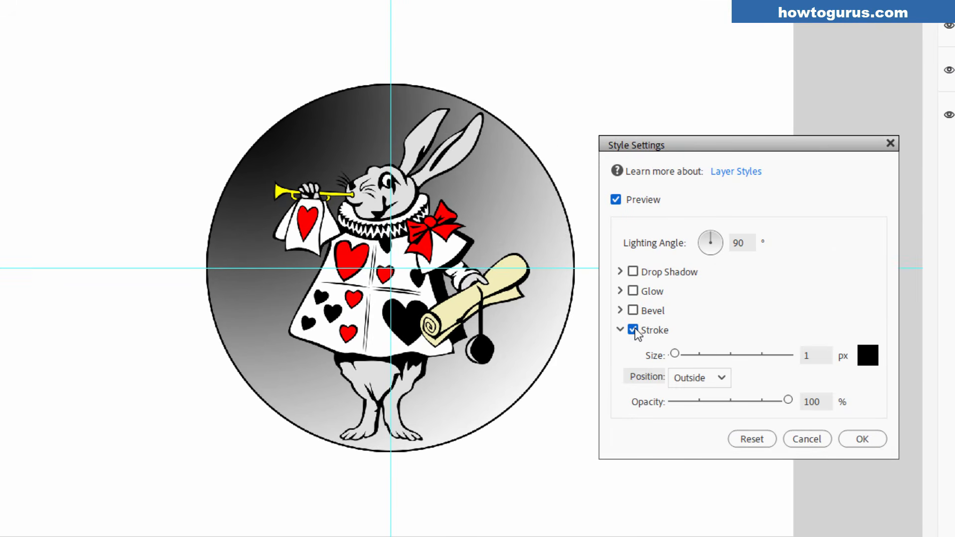
pyautogui.click(868, 358)
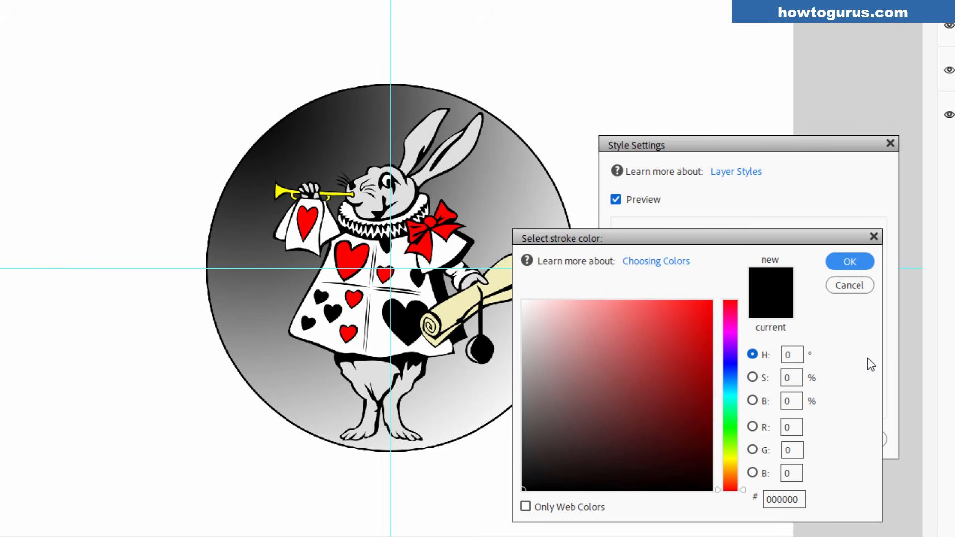
pyautogui.click(849, 261)
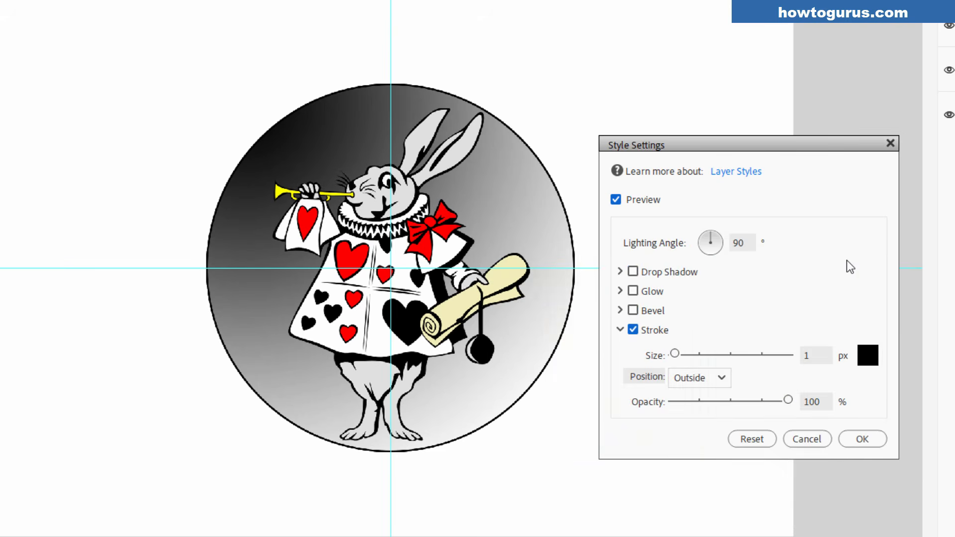
pyautogui.moveTo(675, 352); pyautogui.dragTo(679, 357)
pyautogui.moveTo(817, 356); pyautogui.dragTo(811, 358)
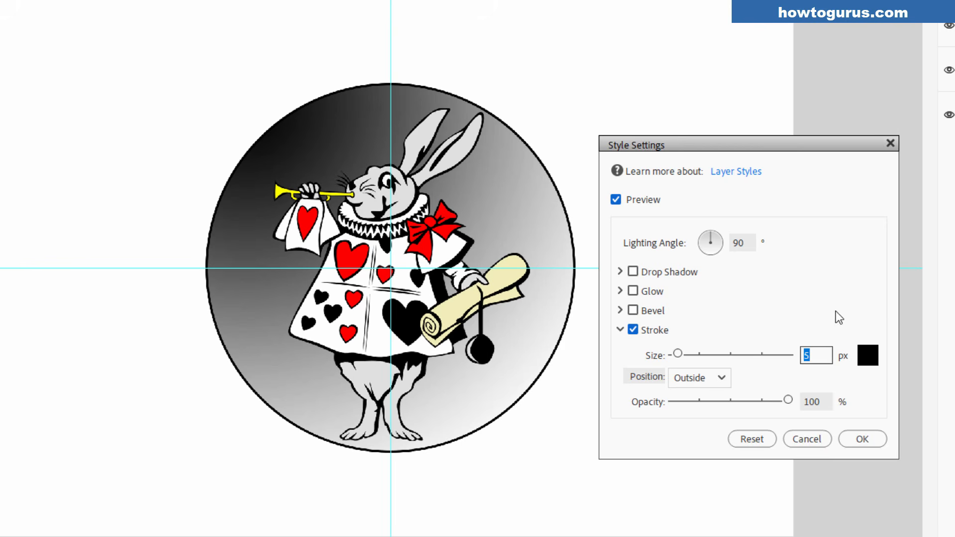
pyautogui.click(862, 441)
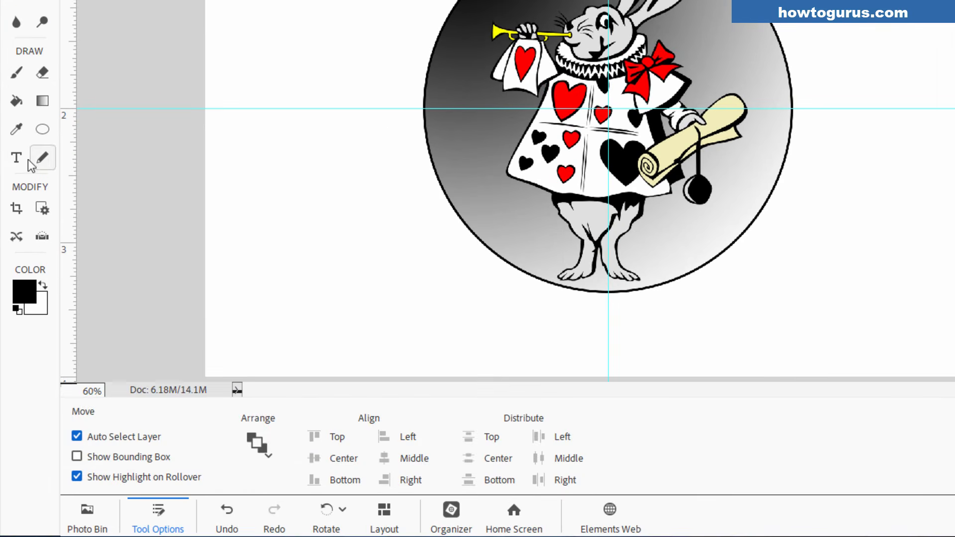
# Set up the Text on Shape tool with an ellipse path and magenta text colour
pyautogui.click(20, 159)
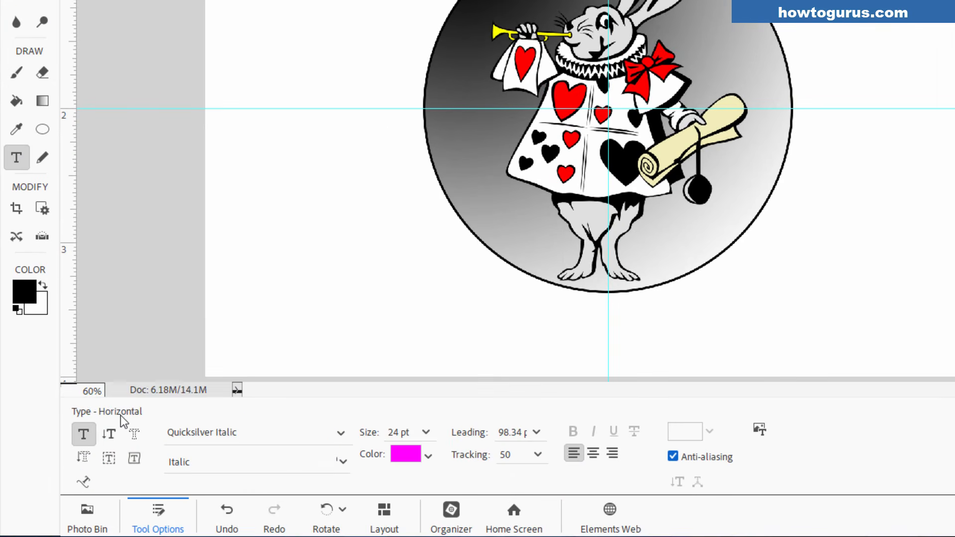
pyautogui.click(137, 461)
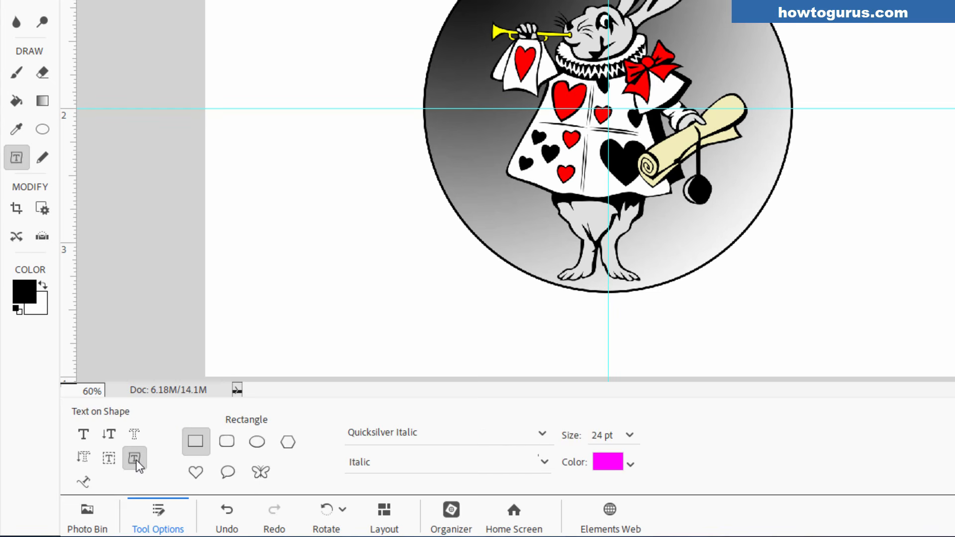
pyautogui.click(632, 466)
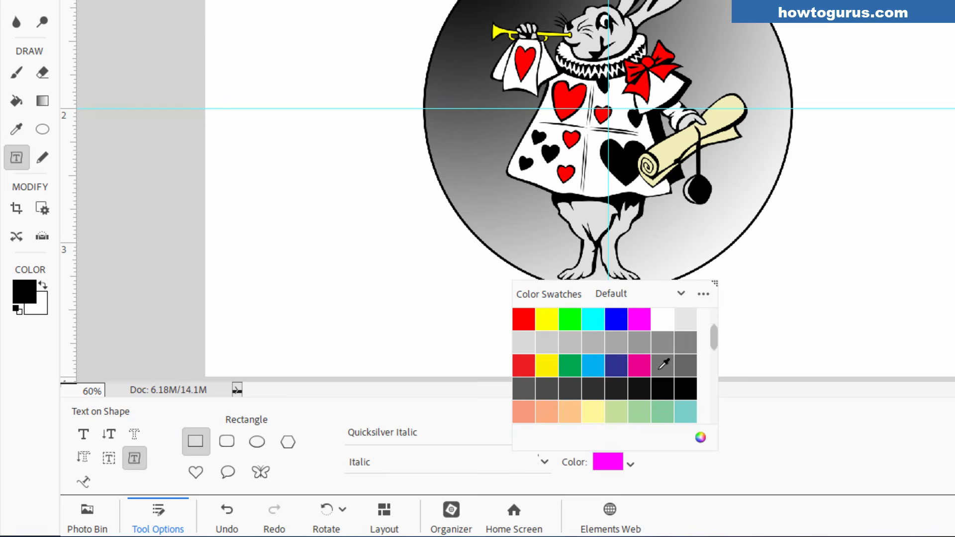
pyautogui.click(641, 318)
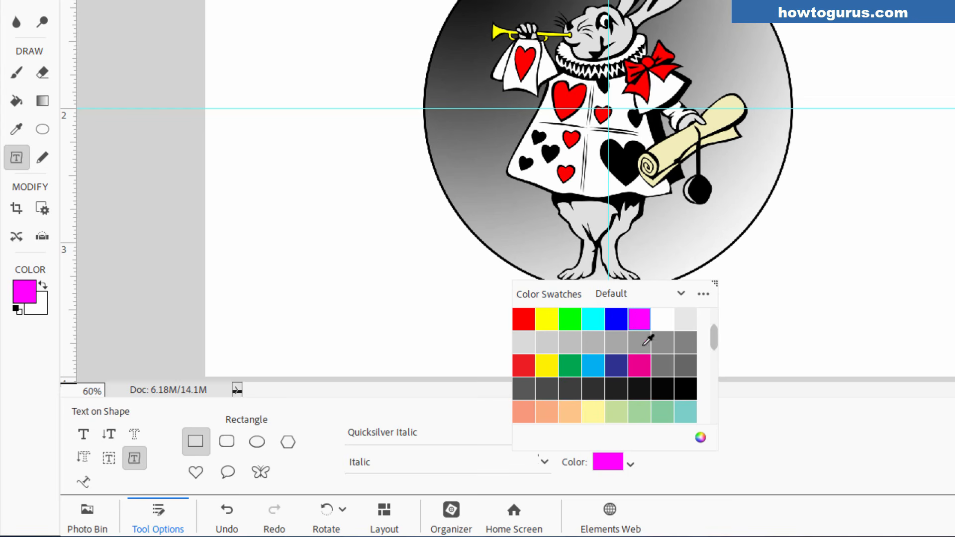
pyautogui.click(662, 479)
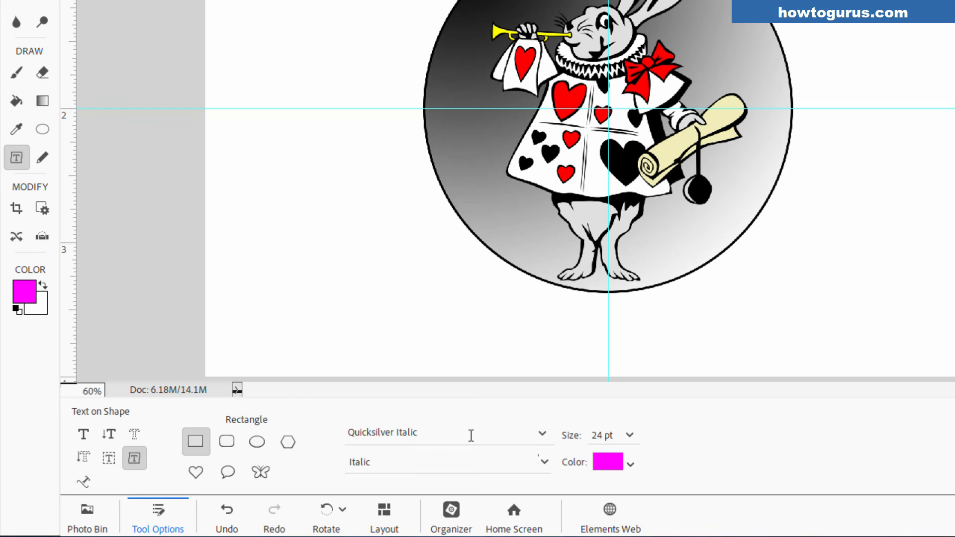
pyautogui.click(258, 443)
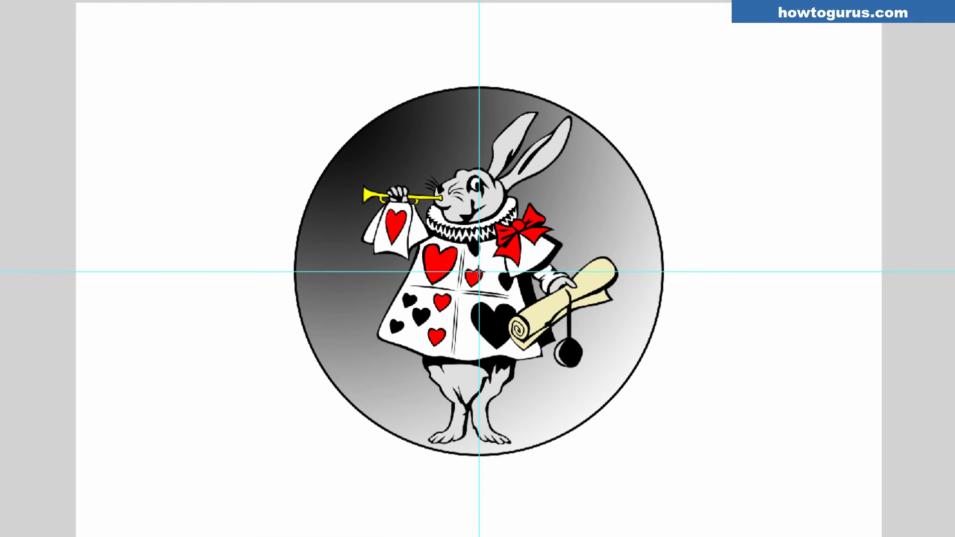
# Draw a circular text path centred on the guides just outside the gradient circle and add centre-aligned "ALICE IN WONDERLAND" text to it
pyautogui.moveTo(479, 271); pyautogui.dragTo(621, 395)
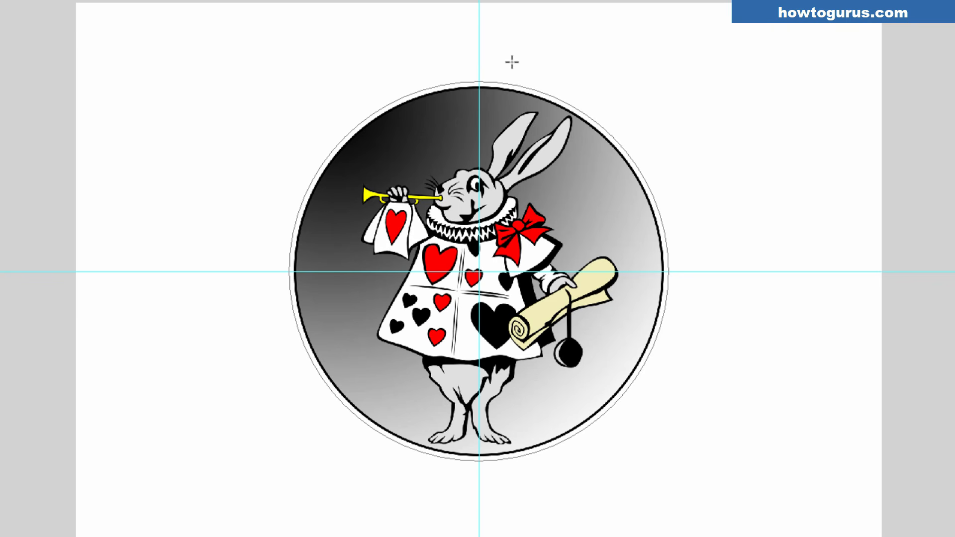
pyautogui.click(478, 79)
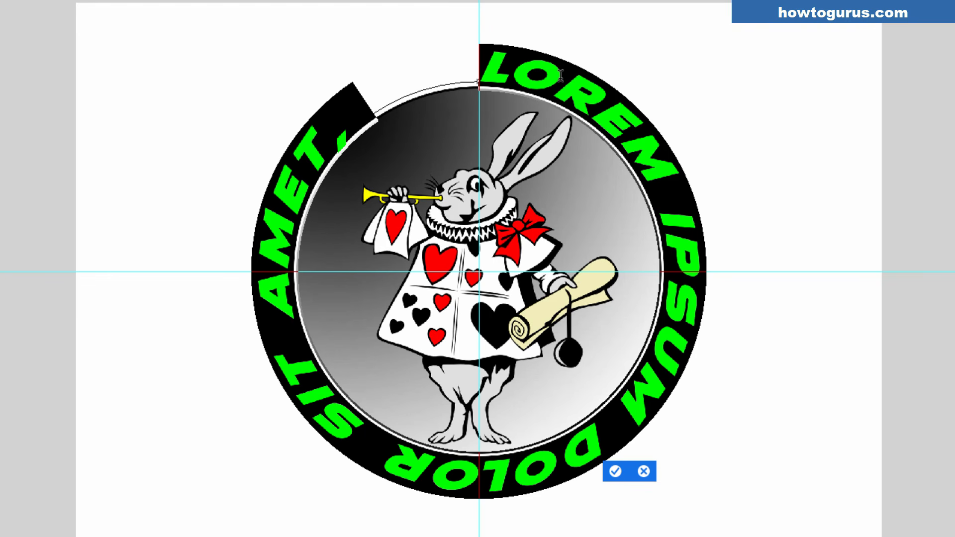
pyautogui.press('Delete')
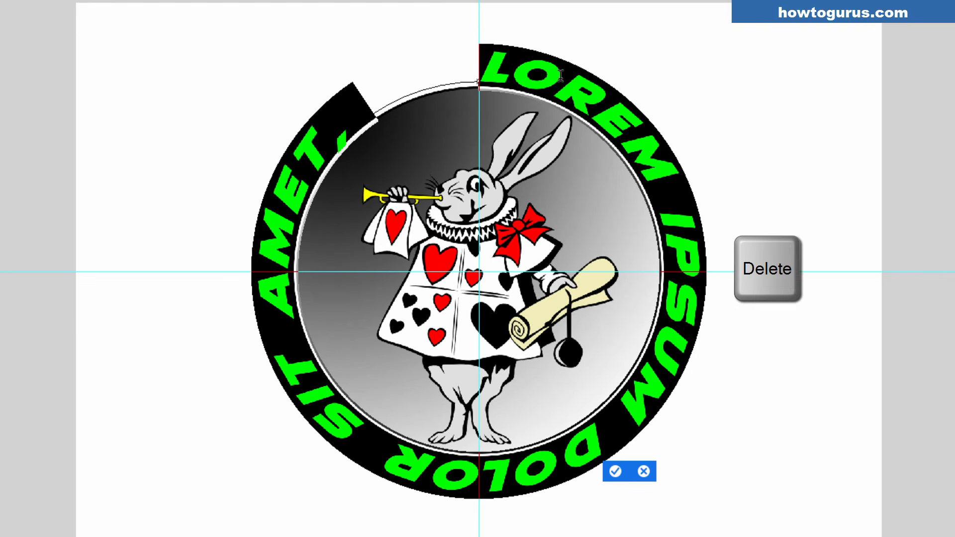
pyautogui.press('Delete')
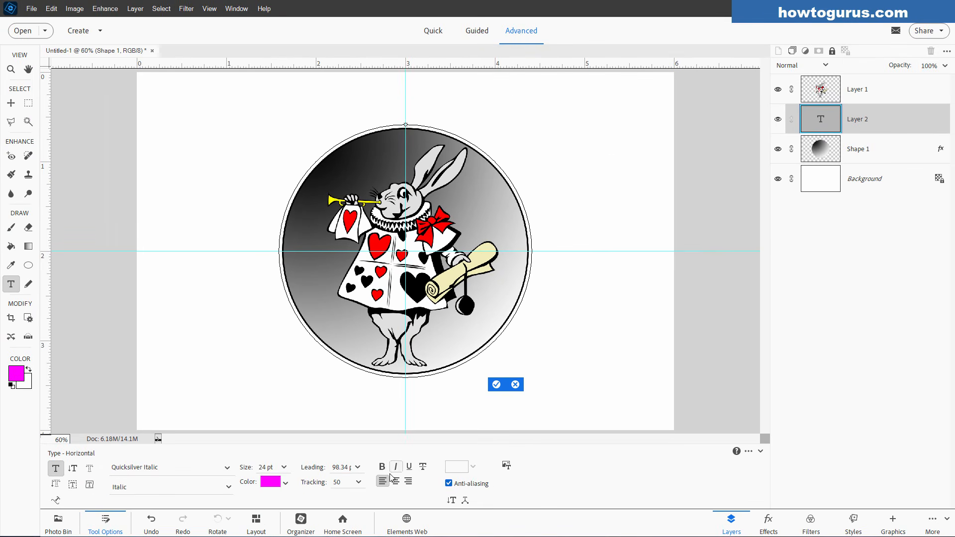
pyautogui.click(395, 482)
pyautogui.write('ALICE IN WONDERLAND')
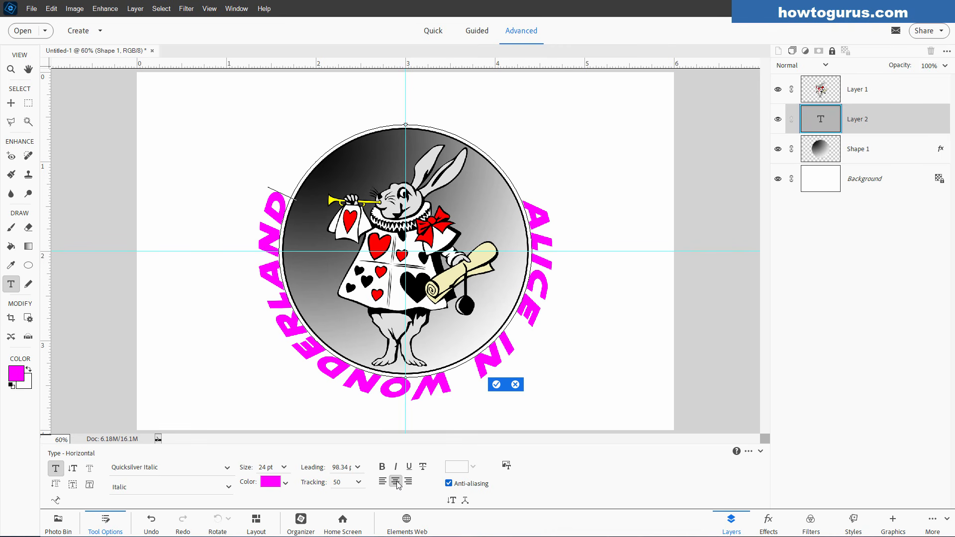
pyautogui.click(496, 385)
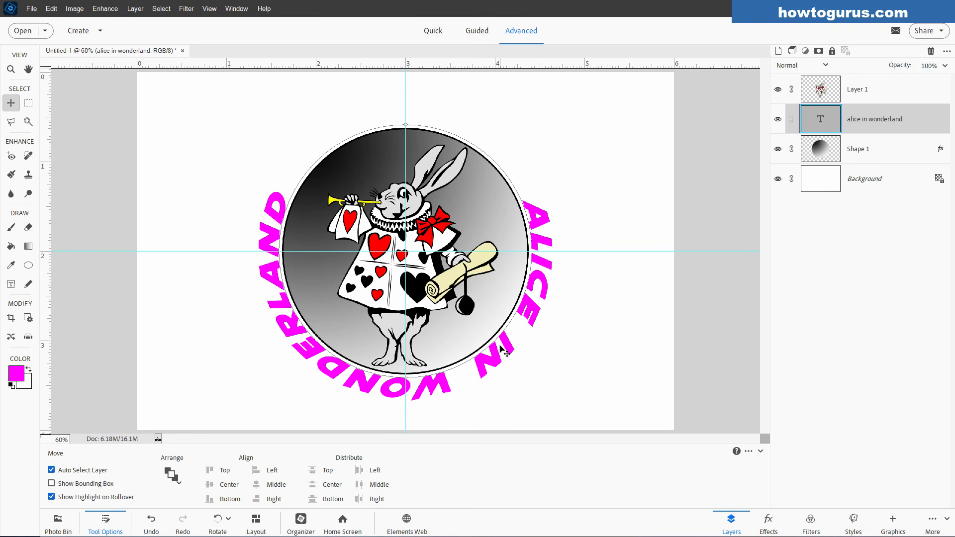
# Rotate the ALICE IN WONDERLAND text counterclockwise in three turns of about 60 degrees each so it arches over the circle's top
pyautogui.hotkey('ctrl', 't')
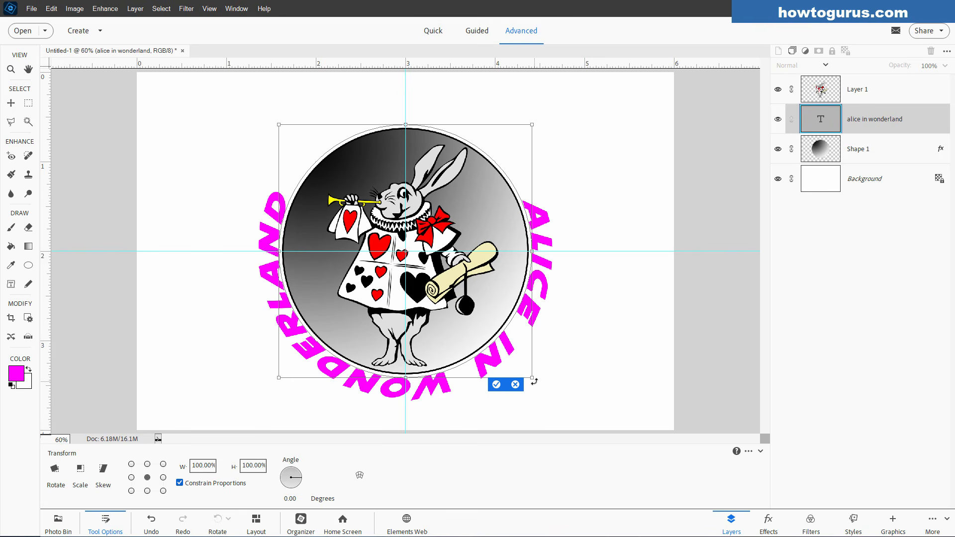
pyautogui.moveTo(536, 382); pyautogui.dragTo(584, 207)
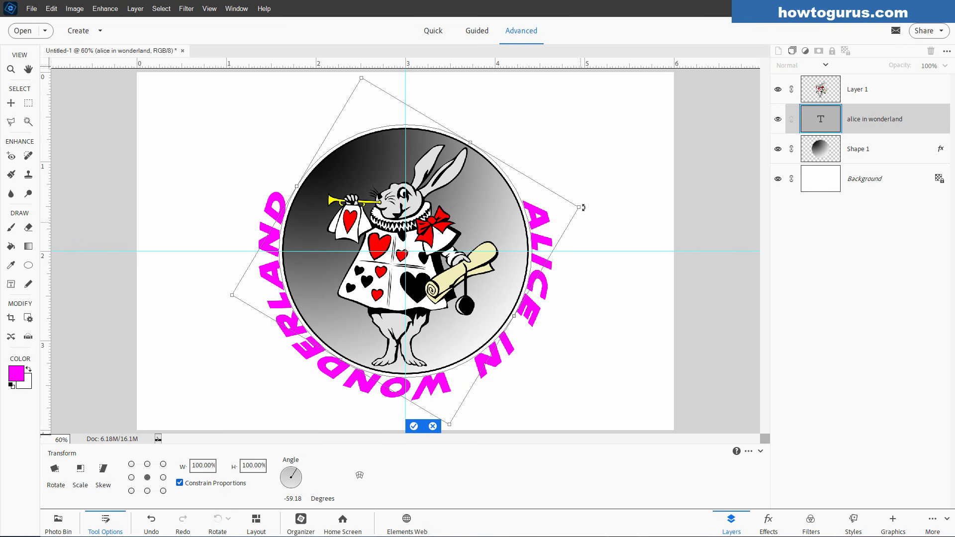
pyautogui.click(414, 427)
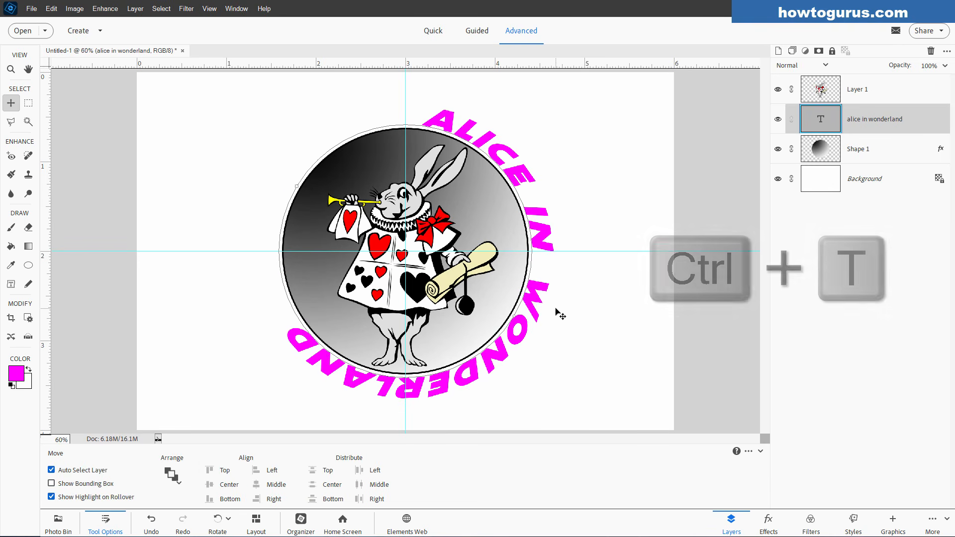
pyautogui.hotkey('ctrl', 't')
pyautogui.moveTo(550, 361); pyautogui.dragTo(575, 245)
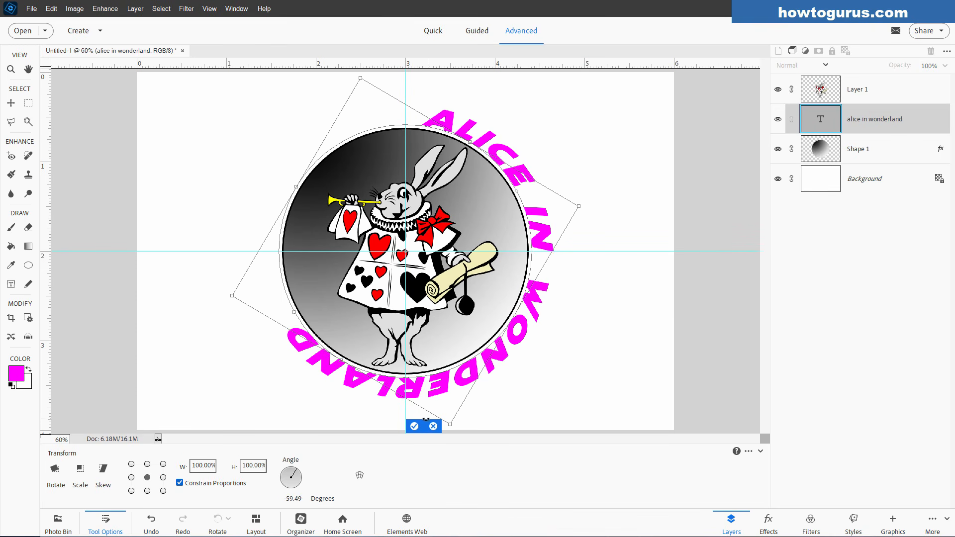
pyautogui.click(414, 427)
pyautogui.hotkey('ctrl', 't')
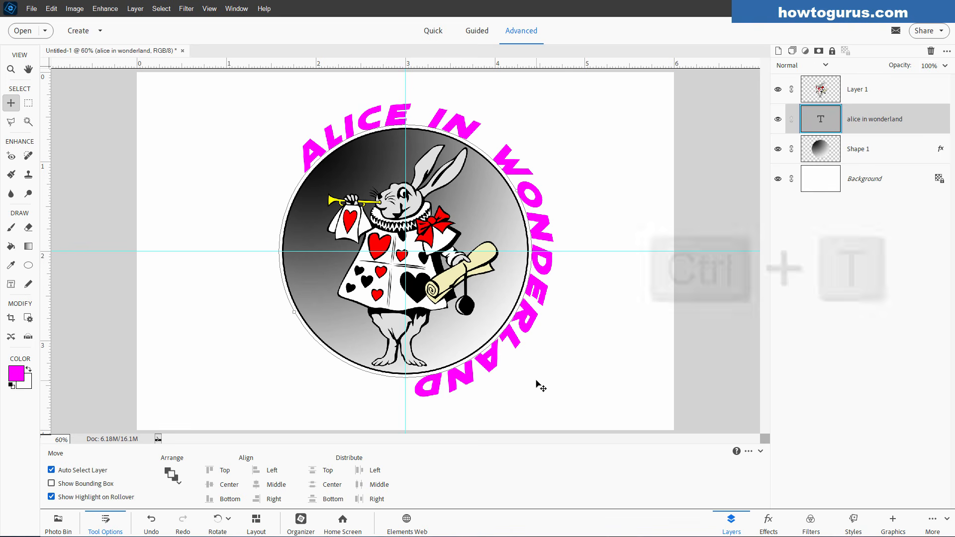
pyautogui.moveTo(539, 379); pyautogui.dragTo(563, 208)
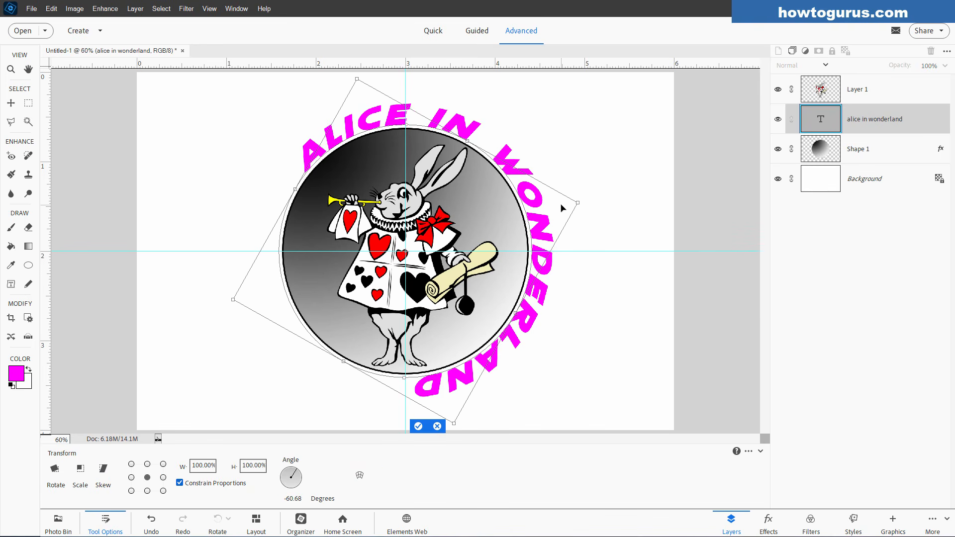
pyautogui.click(419, 427)
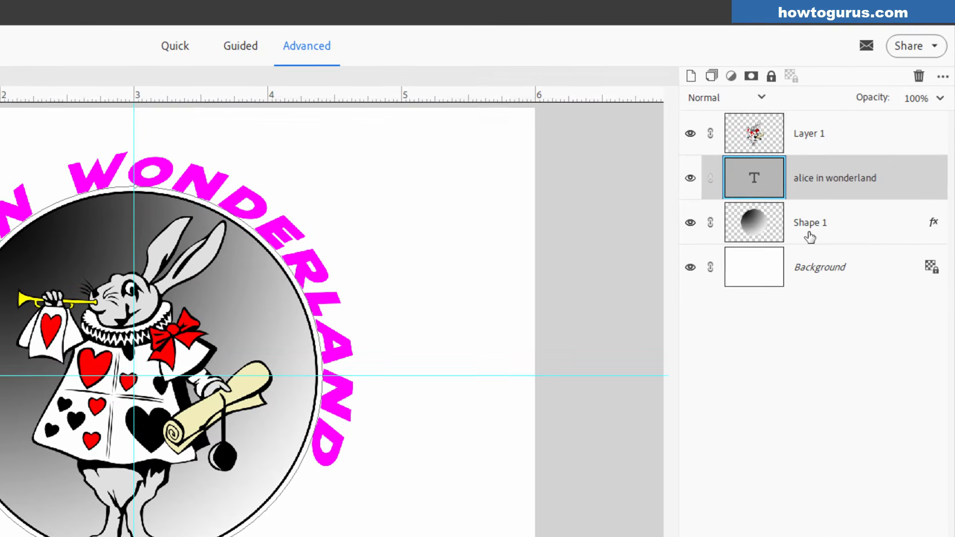
# From the Shape 1 layer, draw a concentric circular text path about 3.3 in wide and add "WHITE RABBIT" centred at its bottom
pyautogui.click(827, 237)
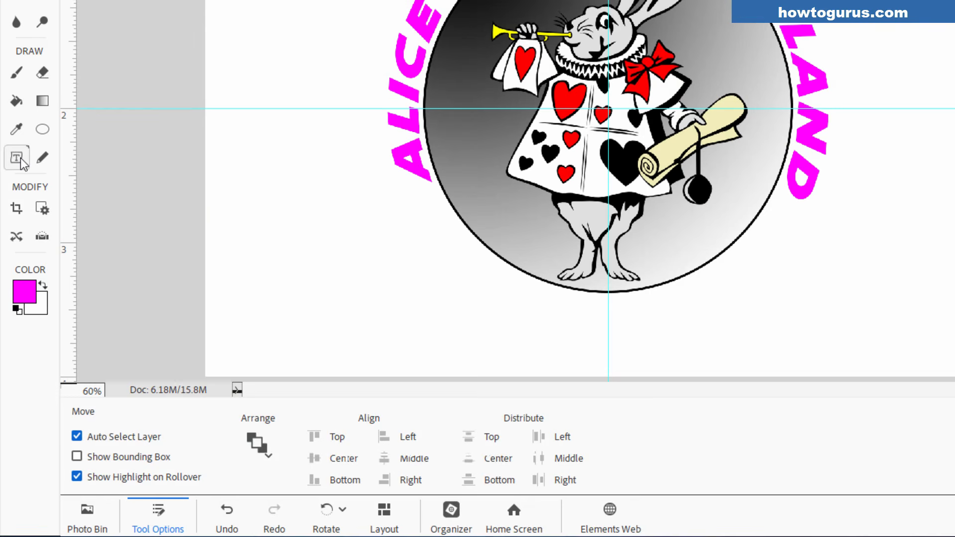
pyautogui.click(16, 158)
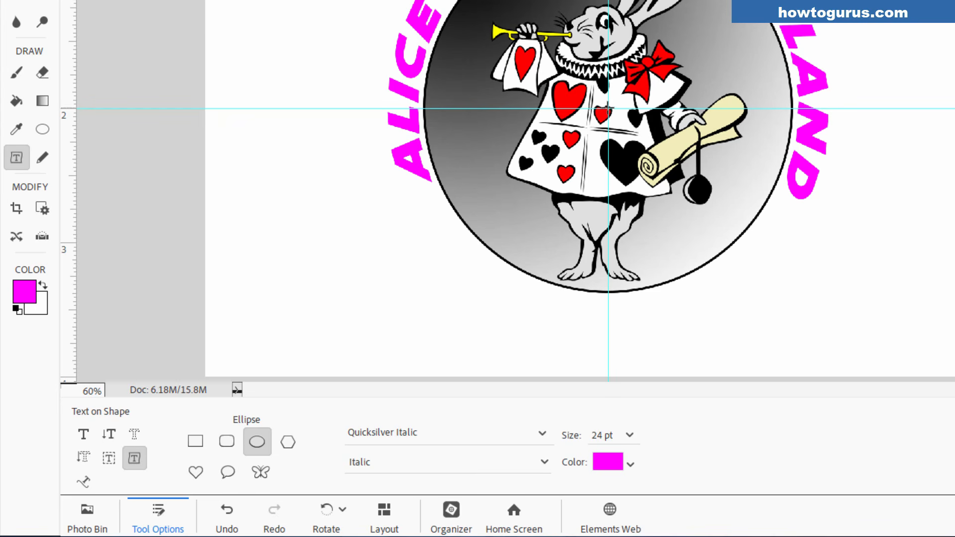
pyautogui.moveTo(608, 108); pyautogui.dragTo(746, 282)
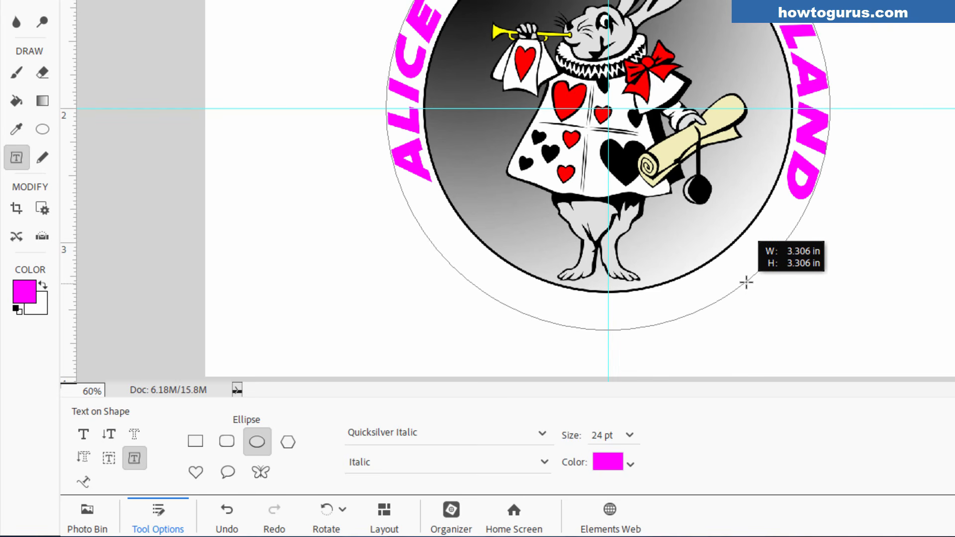
pyautogui.moveTo(746, 282); pyautogui.dragTo(747, 283)
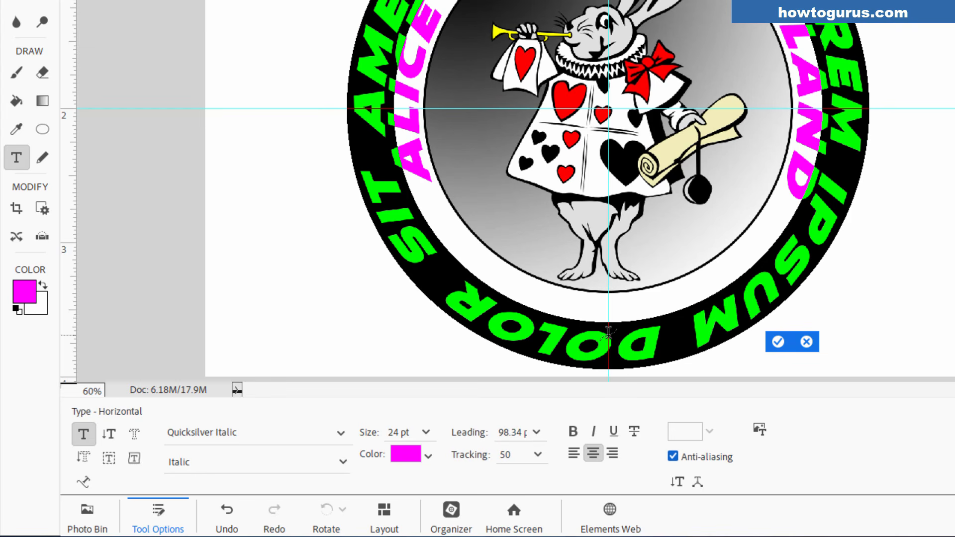
pyautogui.write('WHITE')
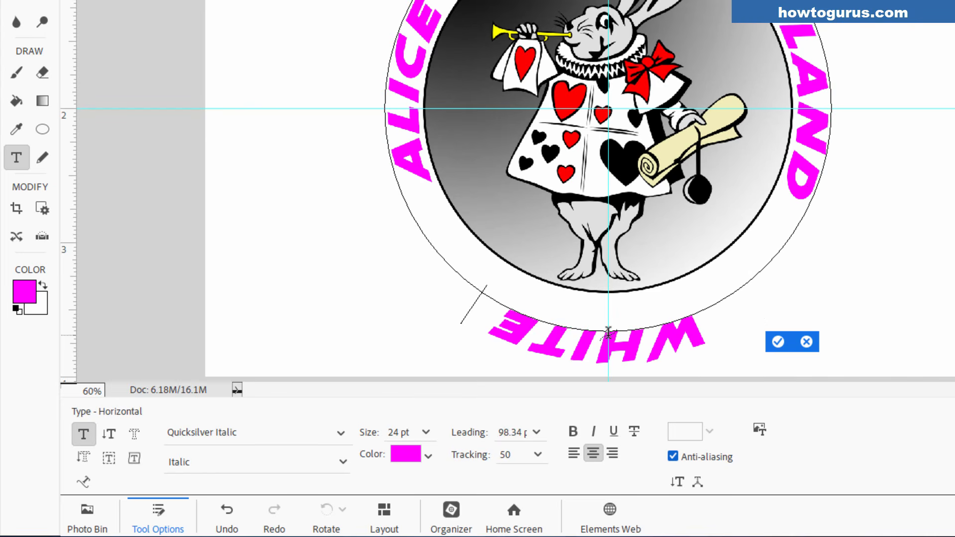
pyautogui.write(' RABBIT')
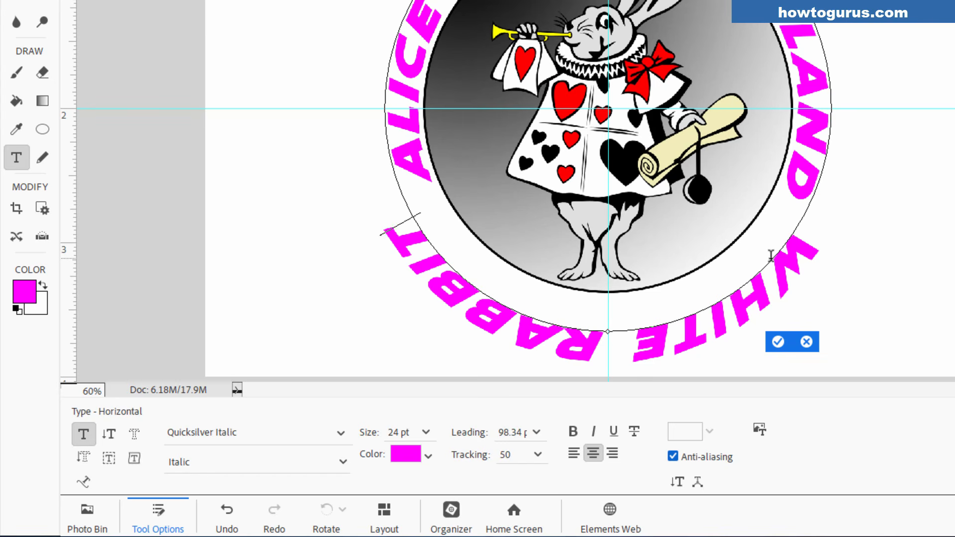
# Try flipping the WHITE RABBIT text to the inside of its circular path, and undo the flip
pyautogui.hotkey('ctrl', 'a')
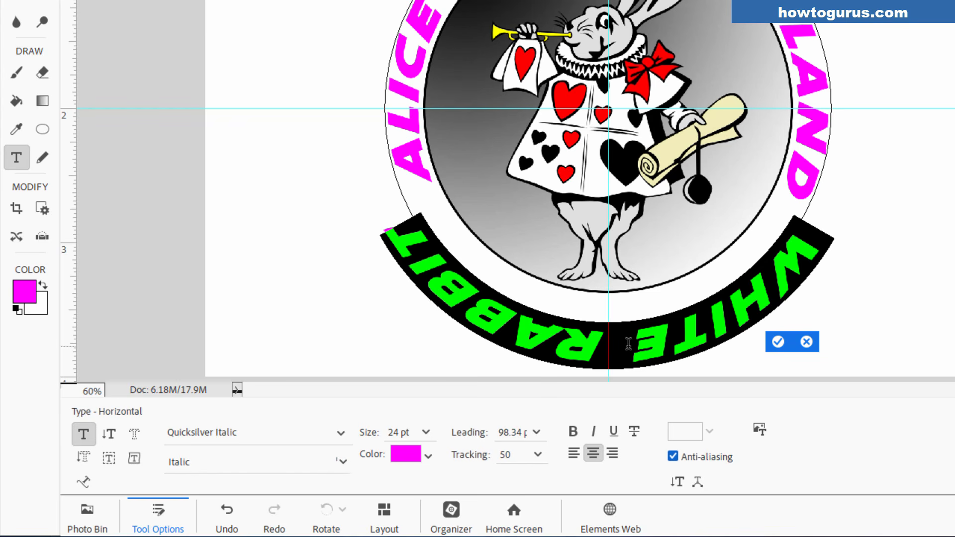
pyautogui.press('ctrl')
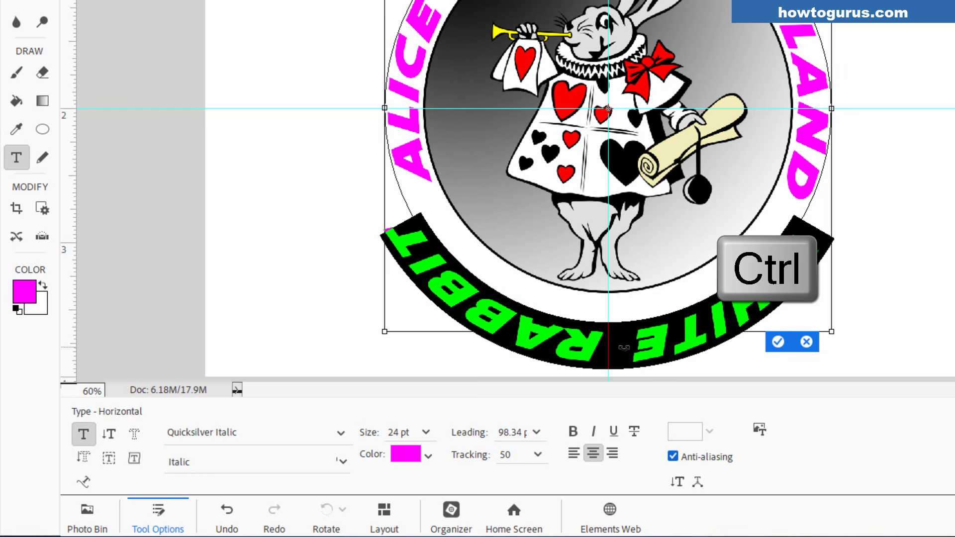
pyautogui.moveTo(622, 348); pyautogui.dragTo(595, 306)
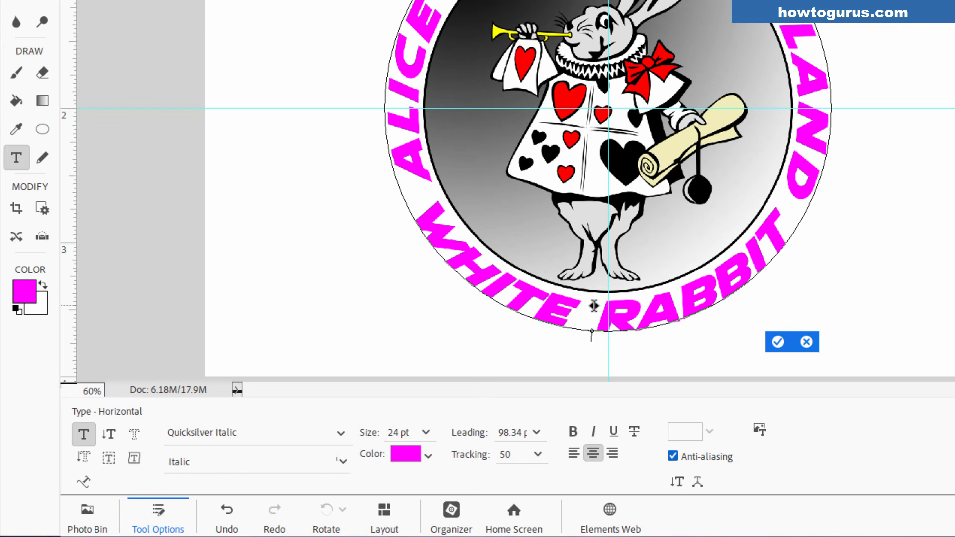
pyautogui.hotkey('ctrl', 'a')
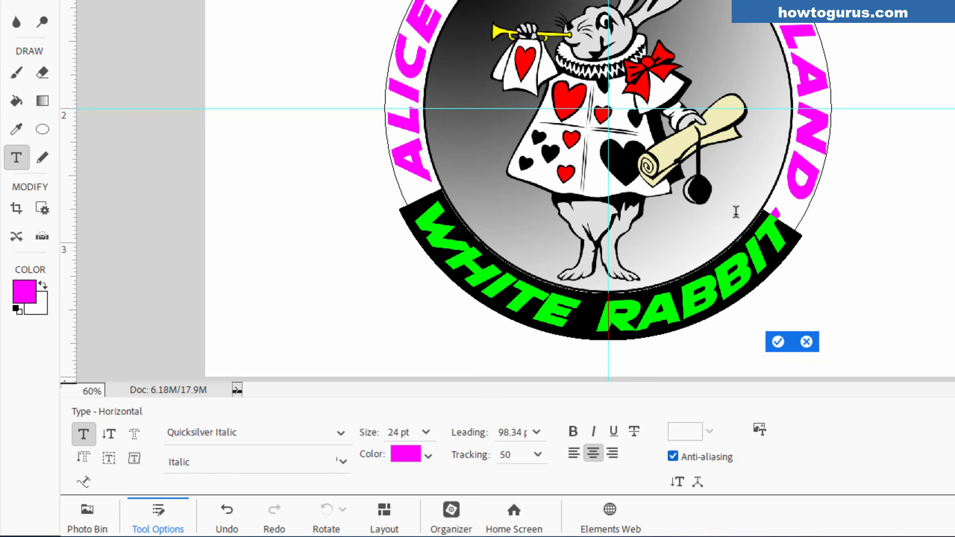
pyautogui.click(778, 342)
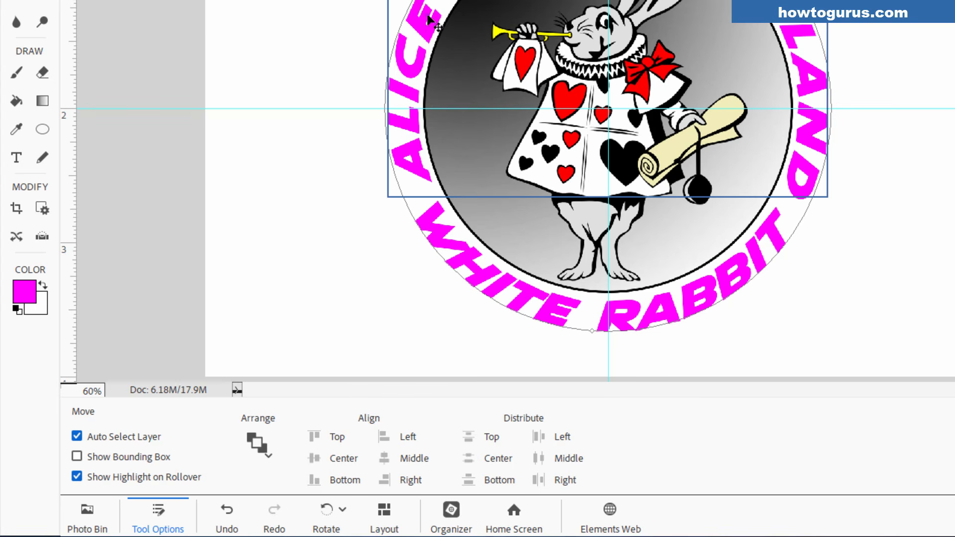
pyautogui.hotkey('ctrl', 'z')
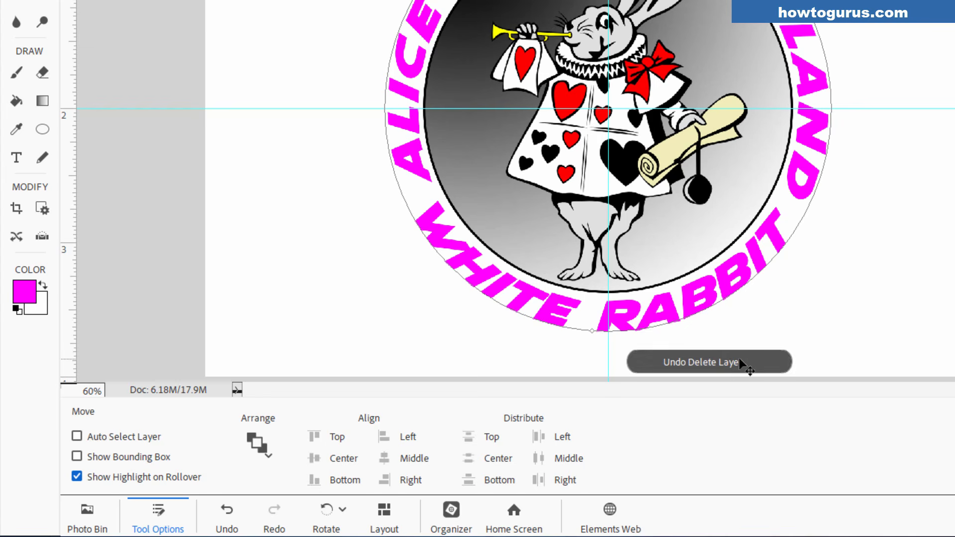
pyautogui.hotkey('ctrl', 'z')
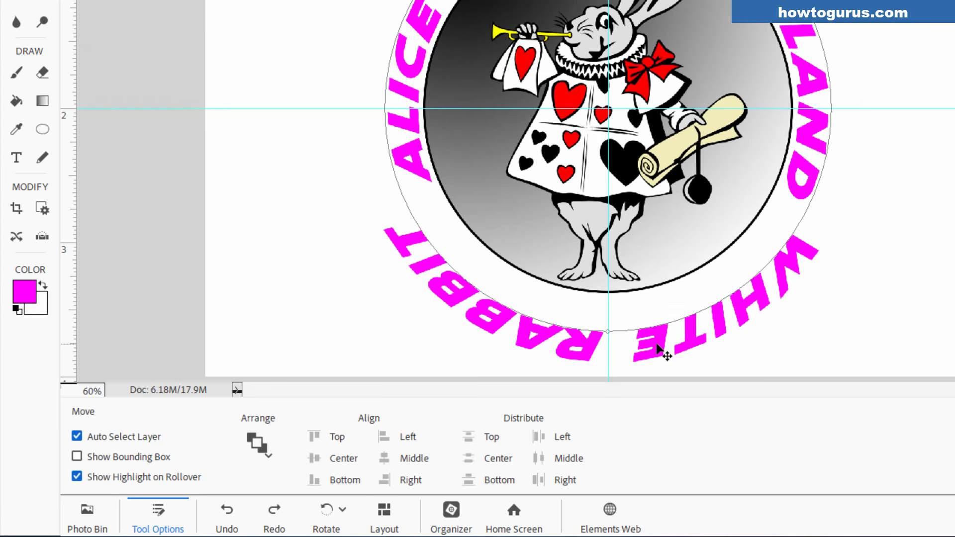
# Select the WHITE RABBIT text and flip it to the inside of its circular path so it reads upright
pyautogui.doubleClick(662, 351)
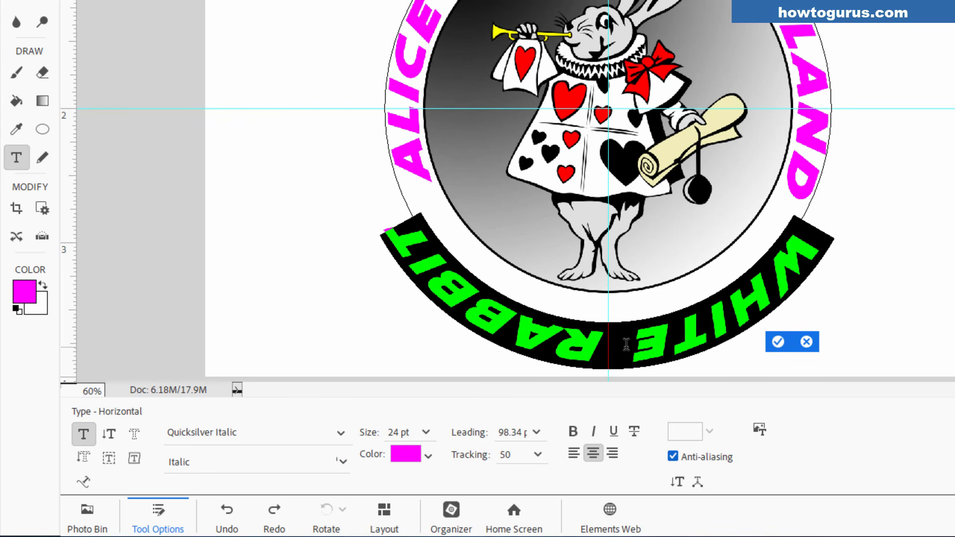
pyautogui.moveTo(627, 347); pyautogui.dragTo(597, 310)
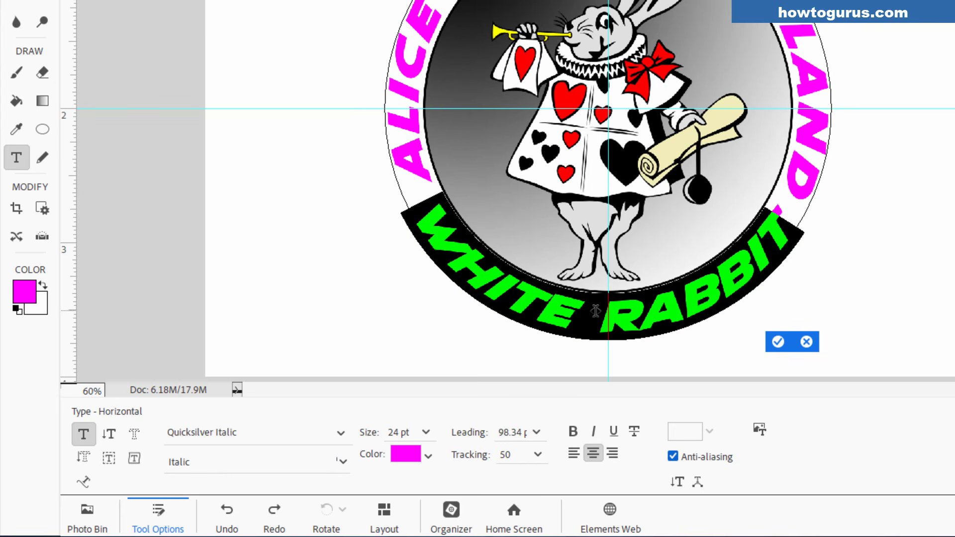
pyautogui.click(778, 343)
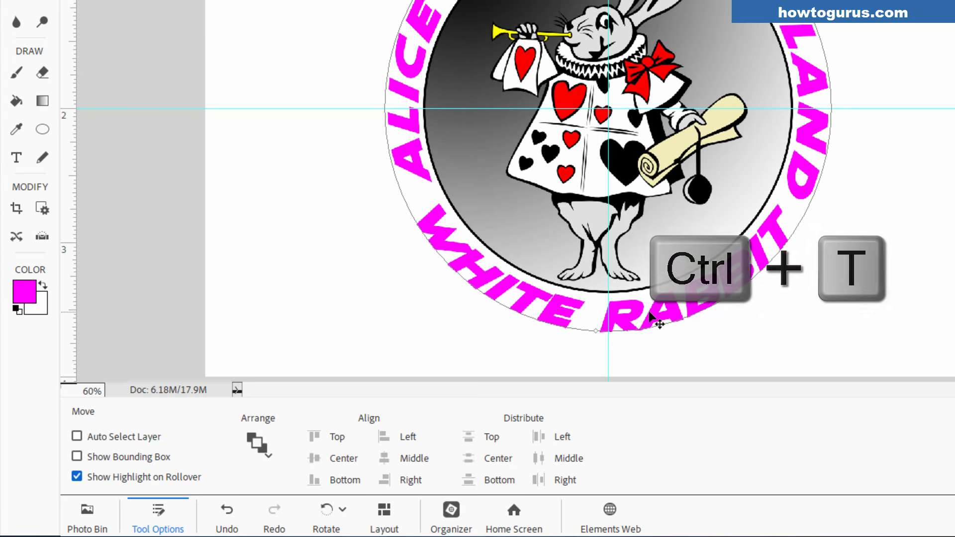
# Rotate the WHITE RABBIT text about 2.4 degrees clockwise to centre it along the circle's bottom
pyautogui.hotkey('ctrl', 't')
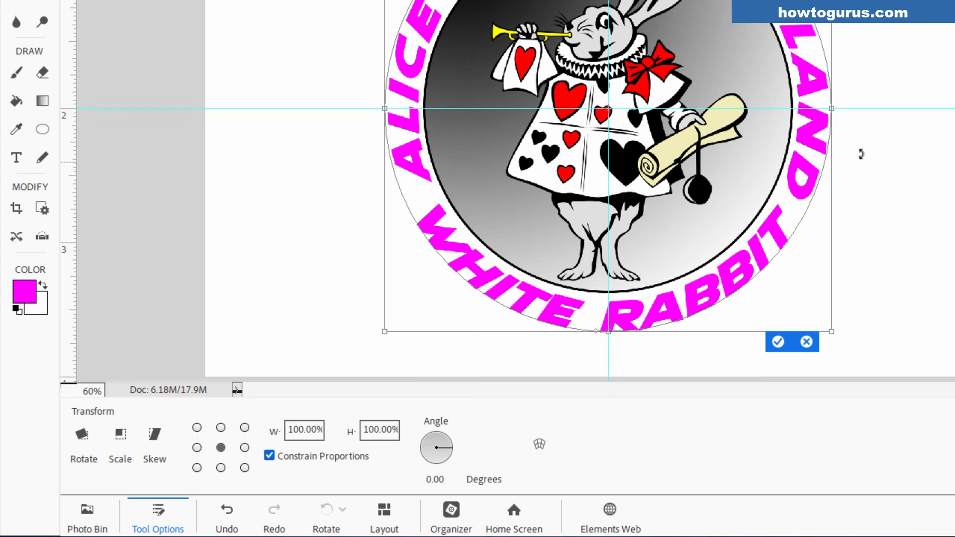
pyautogui.moveTo(854, 119); pyautogui.dragTo(853, 129)
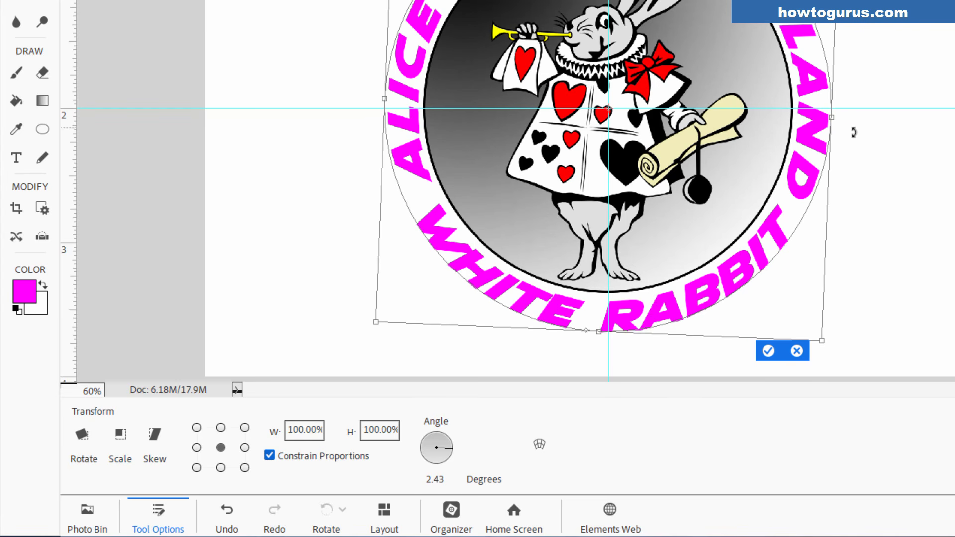
pyautogui.click(768, 352)
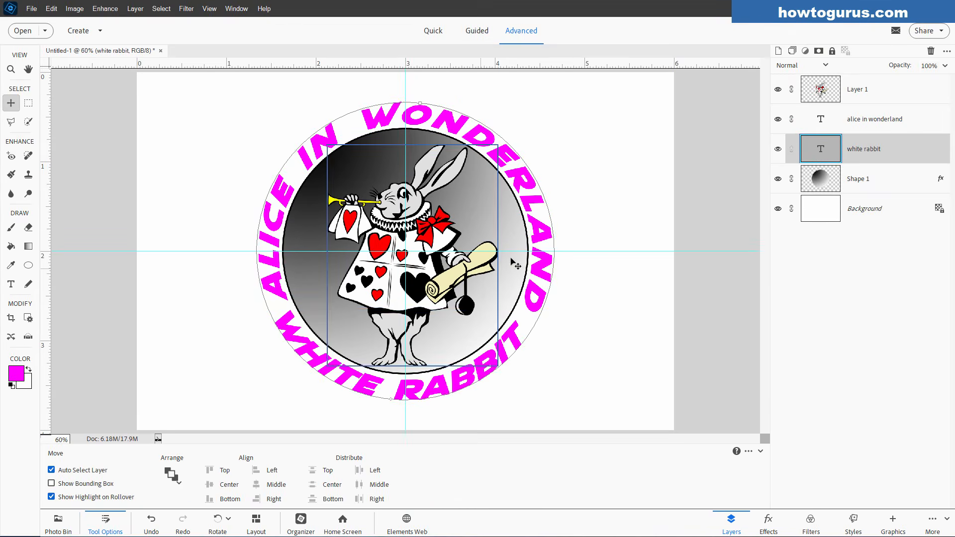
# Recolour the whole ALICE IN WONDERLAND text with the bright red swatch
pyautogui.click(836, 122)
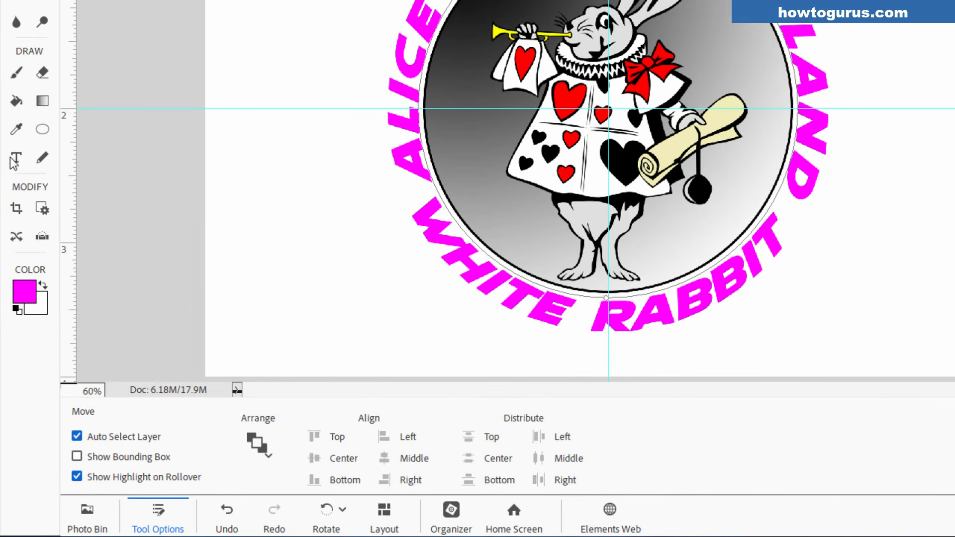
pyautogui.click(11, 284)
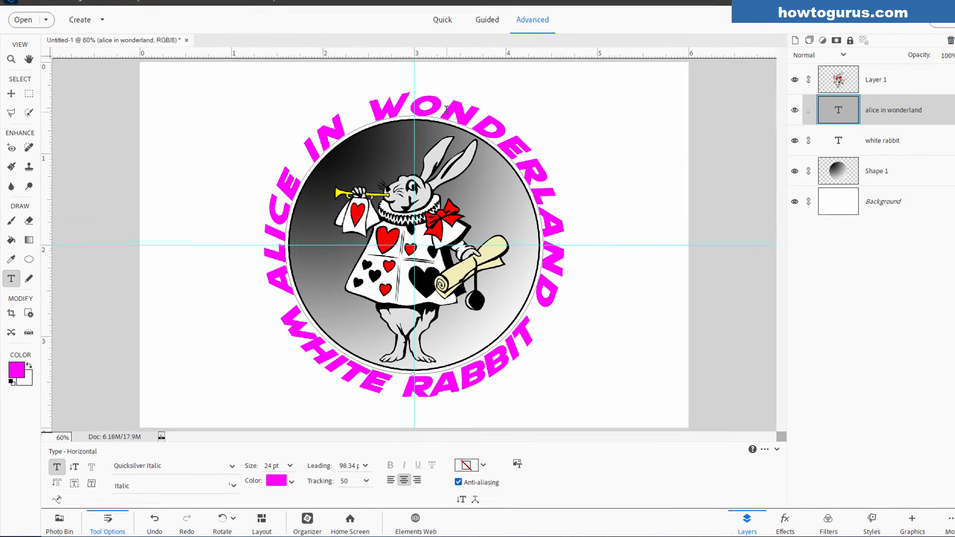
pyautogui.tripleClick(404, 106)
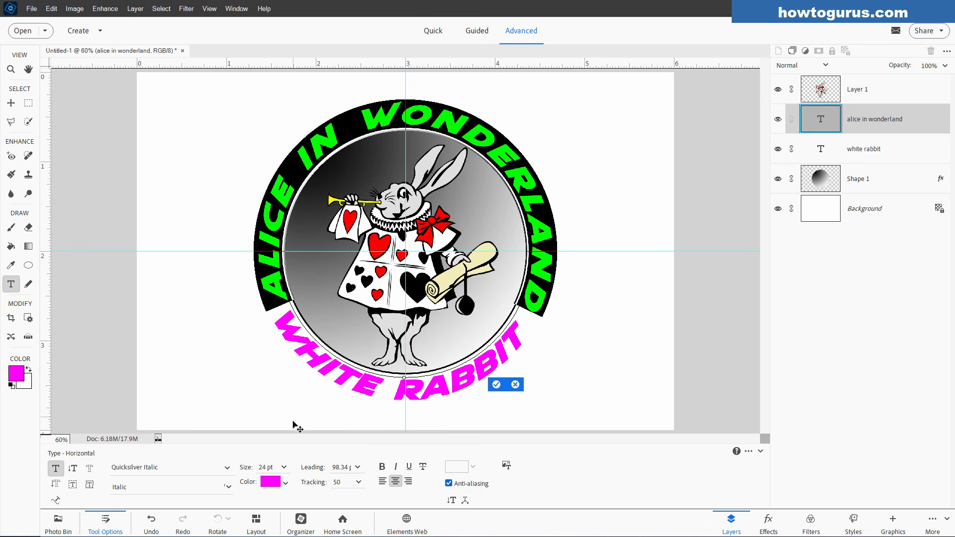
pyautogui.click(288, 482)
pyautogui.click(218, 385)
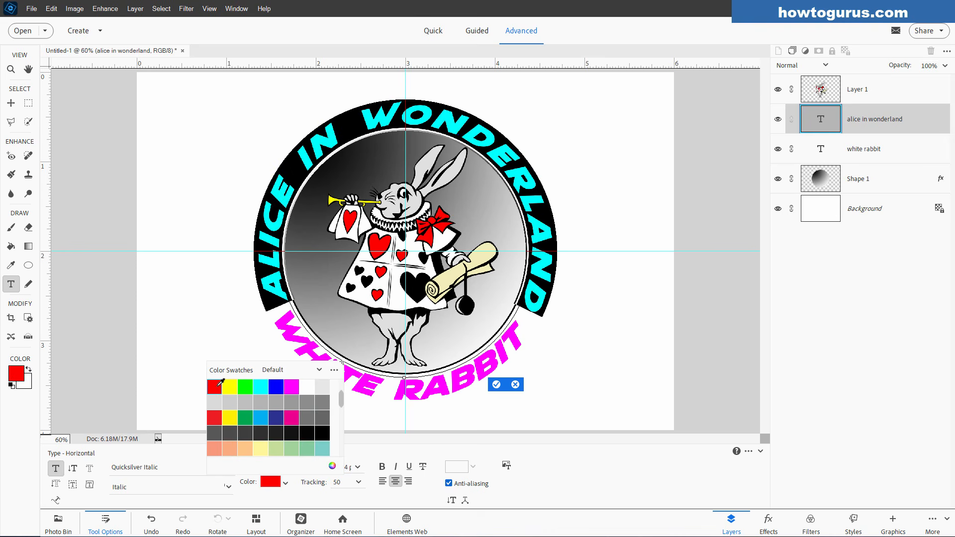
pyautogui.click(496, 384)
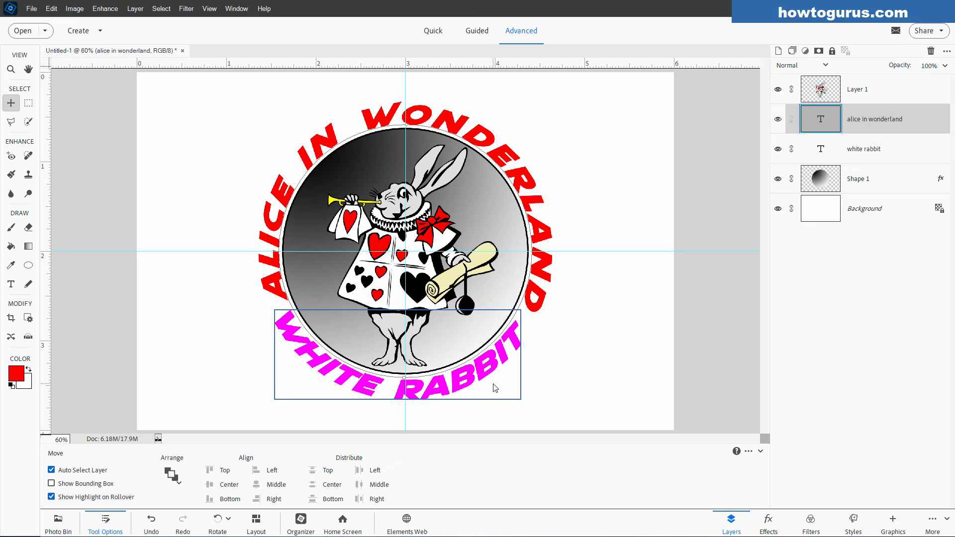
# Recolour the whole WHITE RABBIT text with the black swatch
pyautogui.click(442, 394)
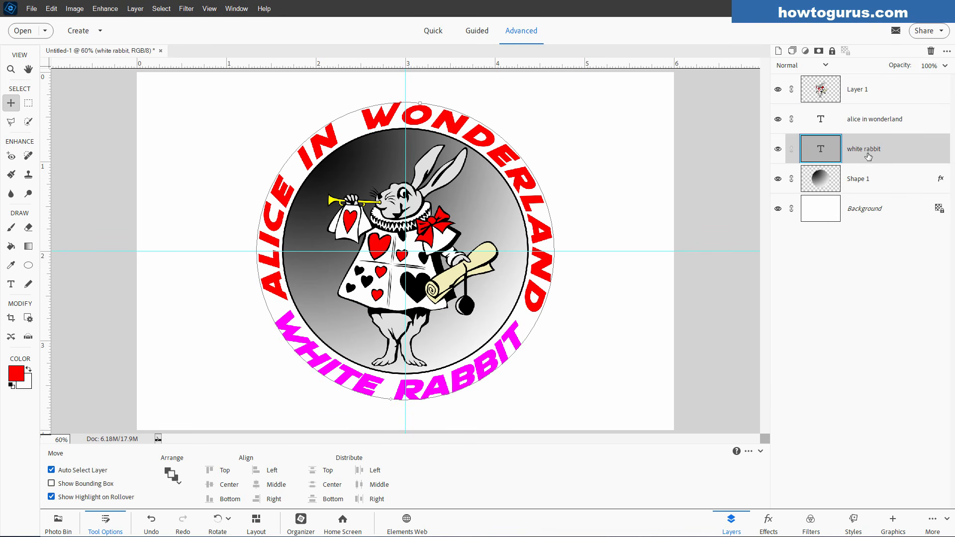
pyautogui.doubleClick(433, 393)
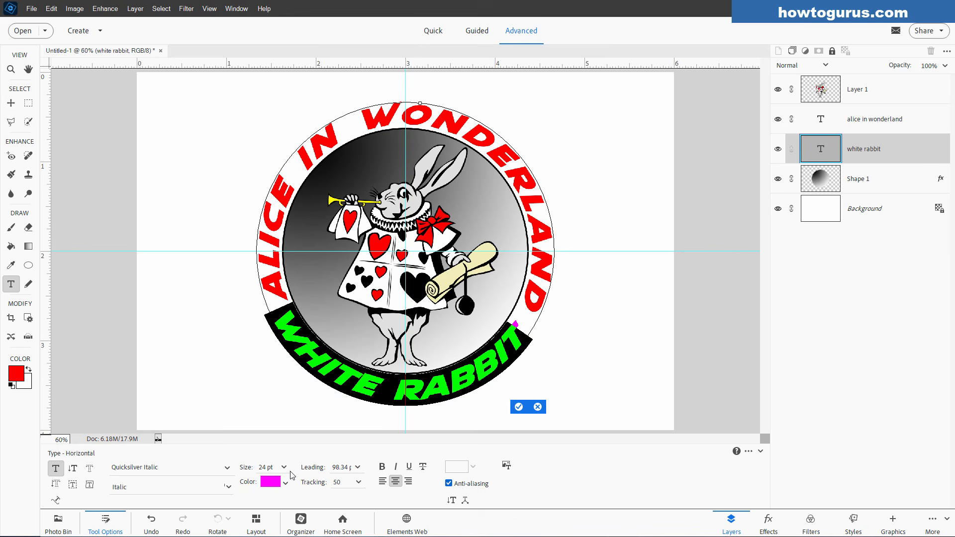
pyautogui.click(285, 484)
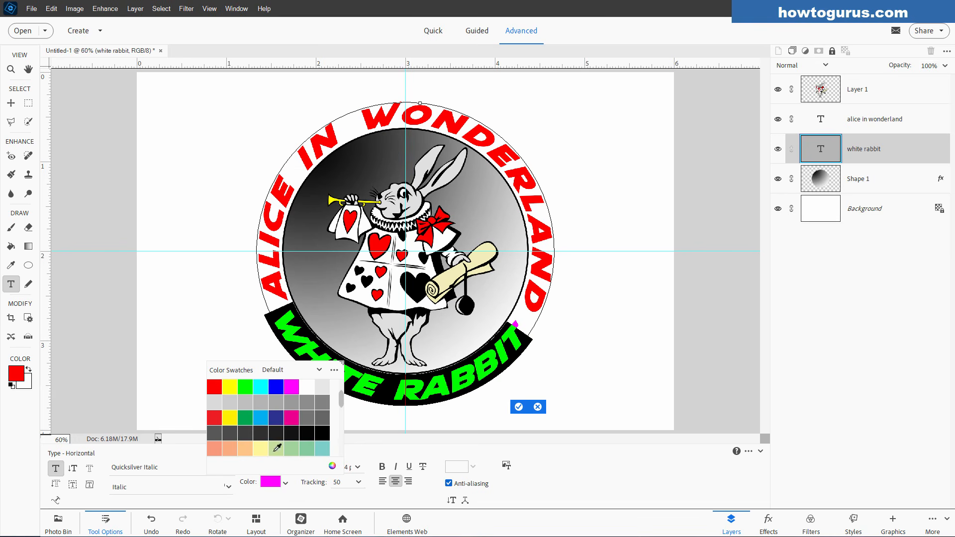
pyautogui.click(332, 428)
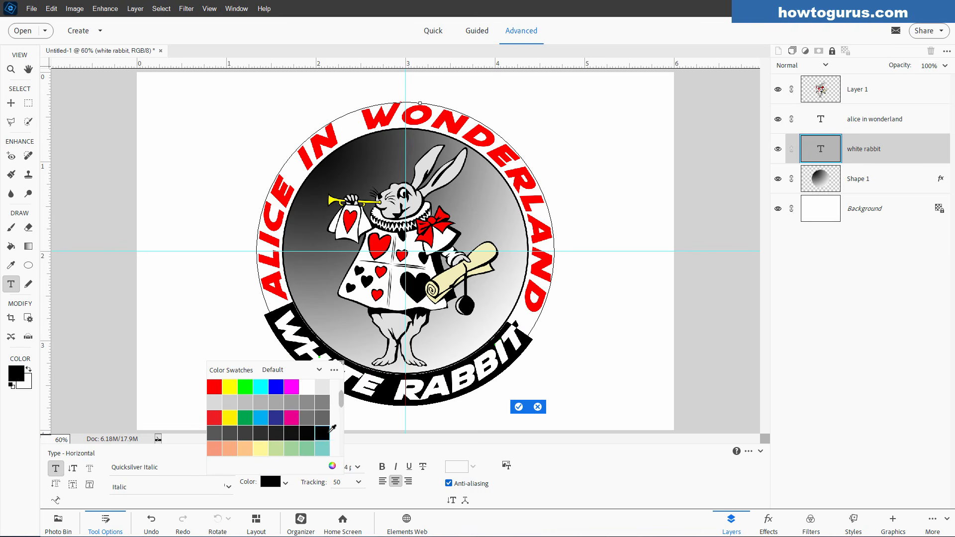
pyautogui.click(519, 407)
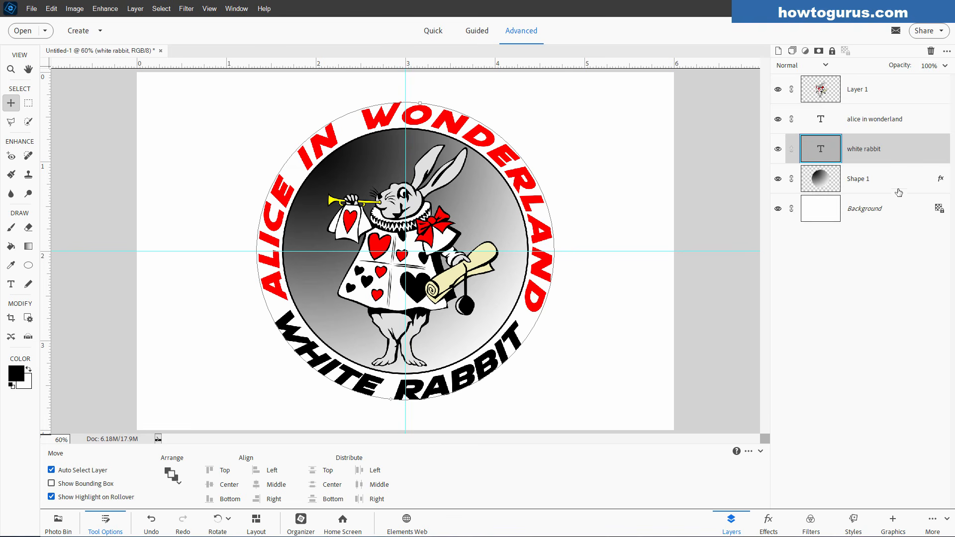
# Select the Background layer and remove the guides from view
pyautogui.click(857, 219)
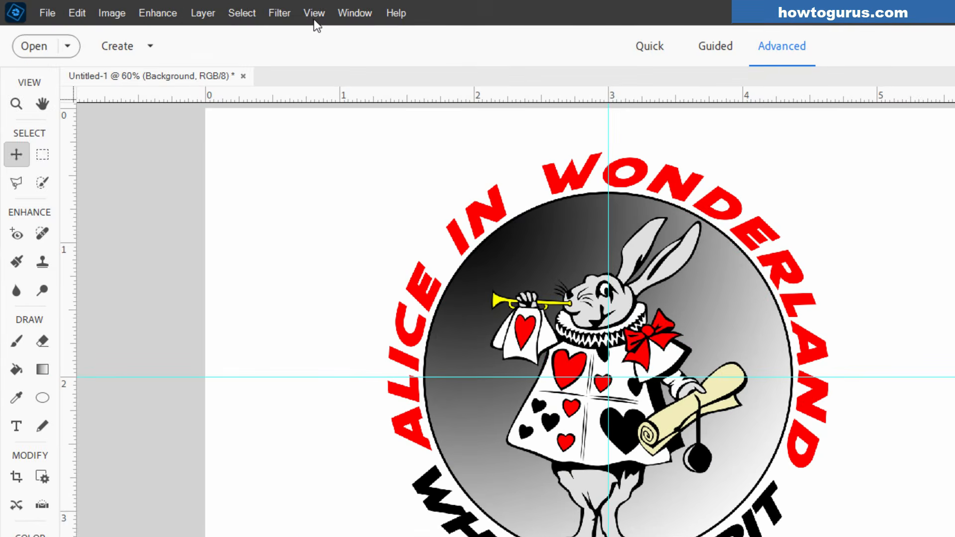
pyautogui.click(217, 9)
pyautogui.click(329, 185)
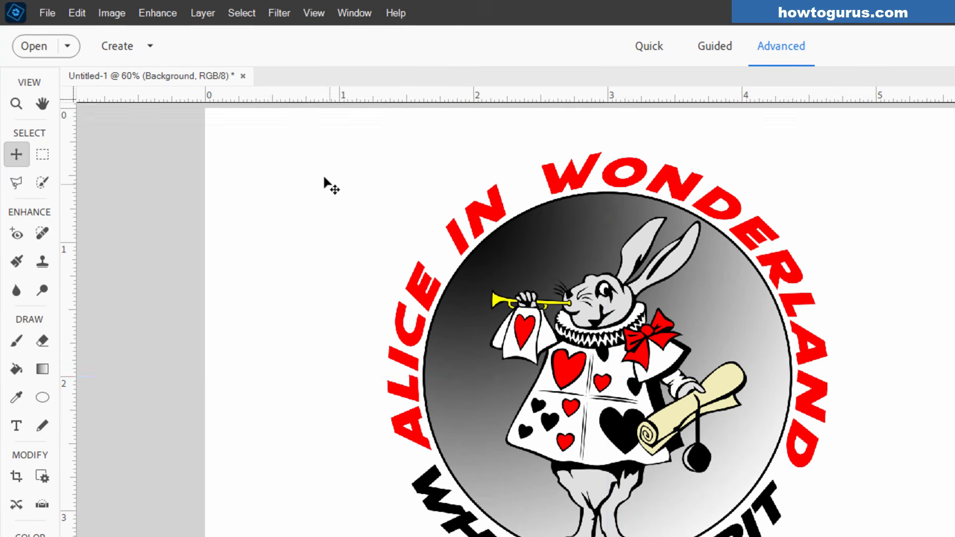